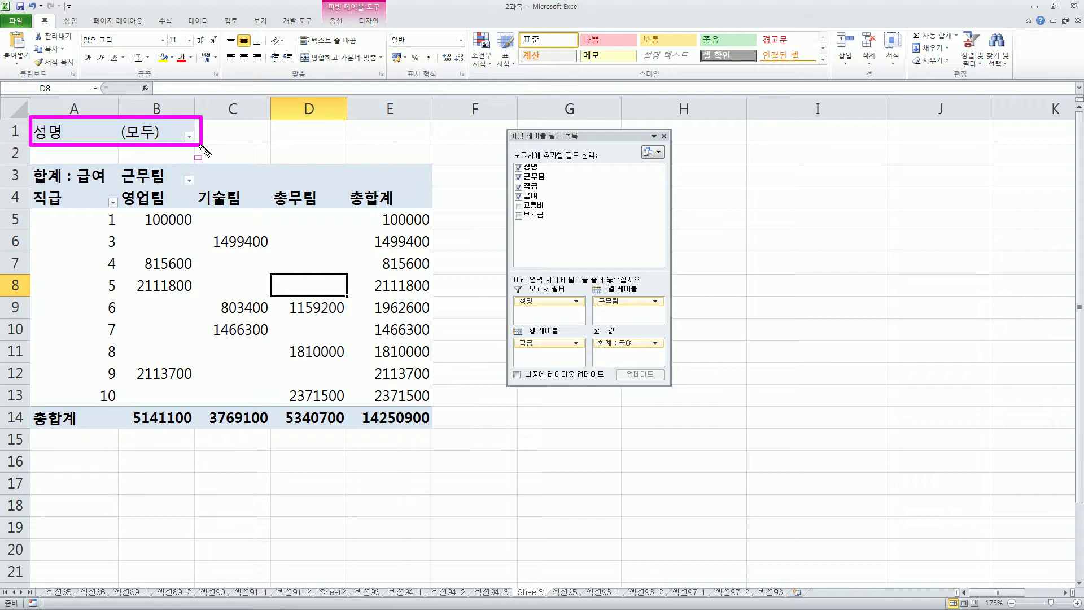
Filter the pivot table's 성명 report filter to the second employee in the name list
{"action": "key", "text": "Escape"}
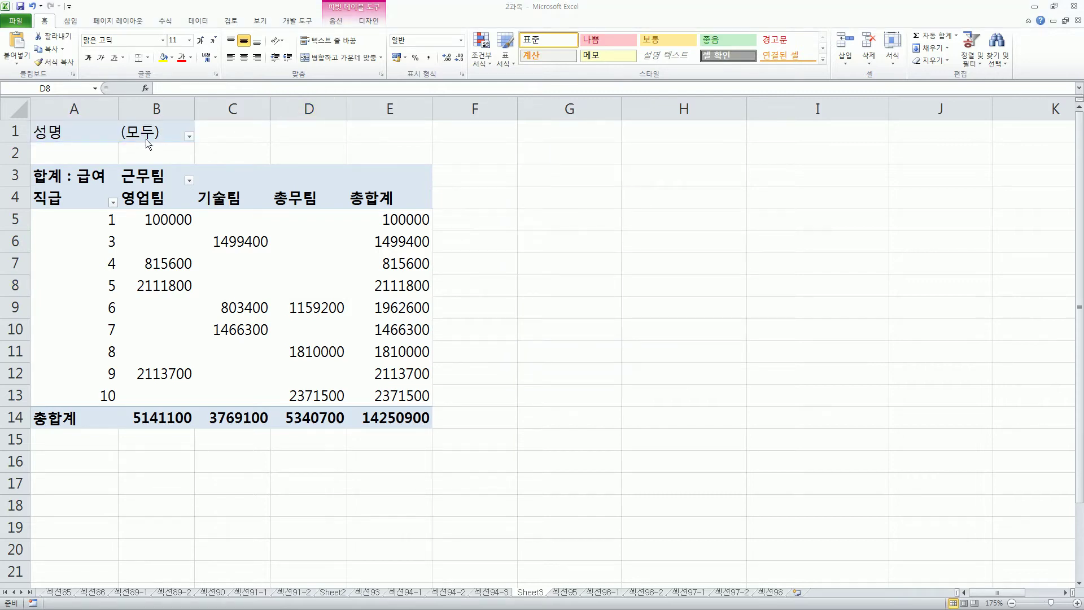
{"action": "left_click", "coordinate": [190, 137]}
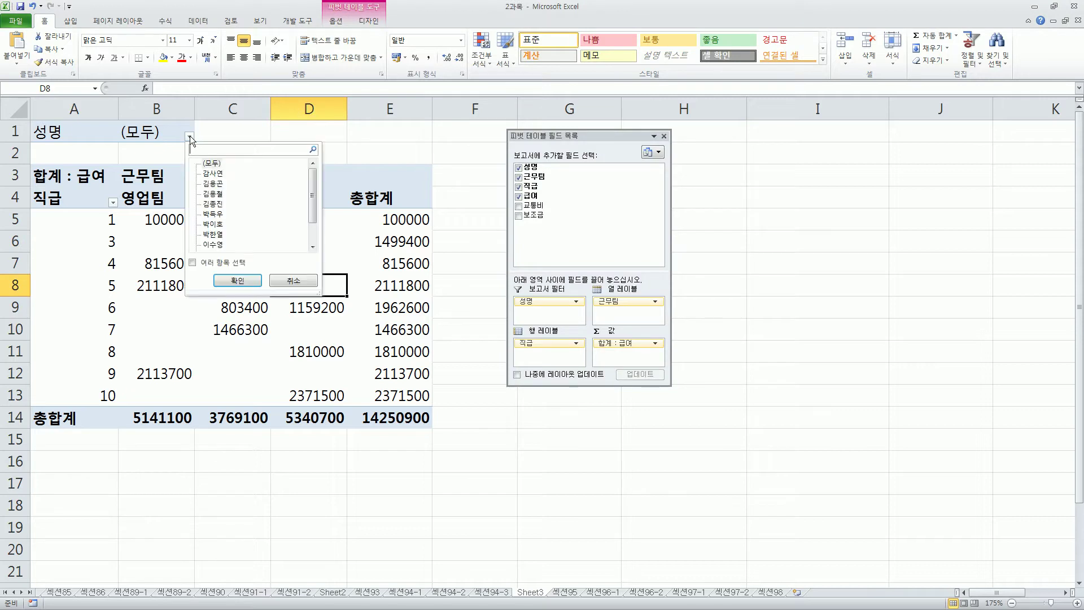
{"action": "left_click", "coordinate": [219, 184]}
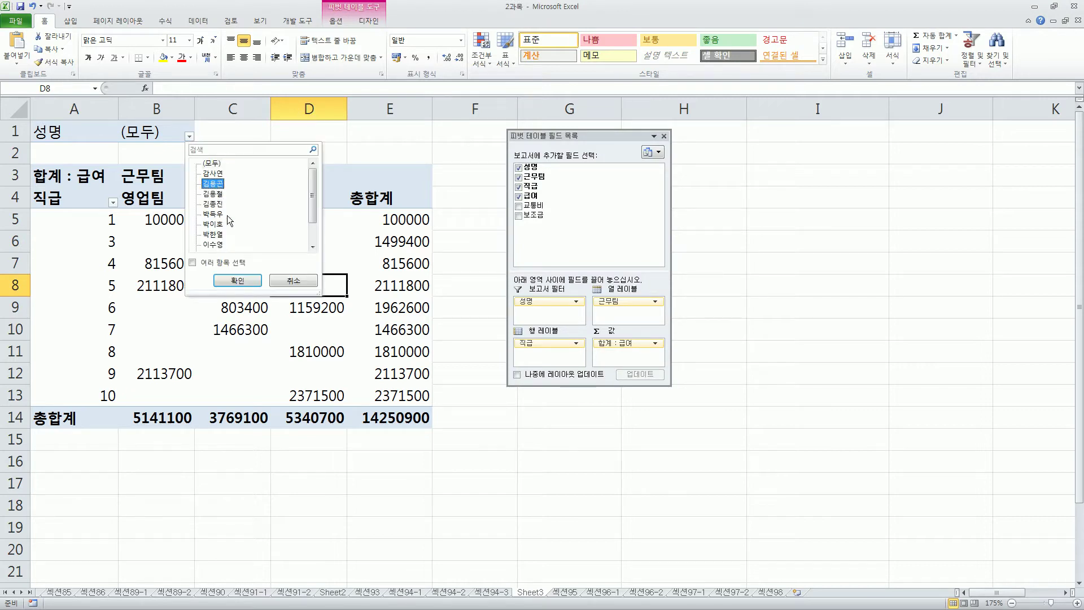
{"action": "left_click", "coordinate": [237, 281]}
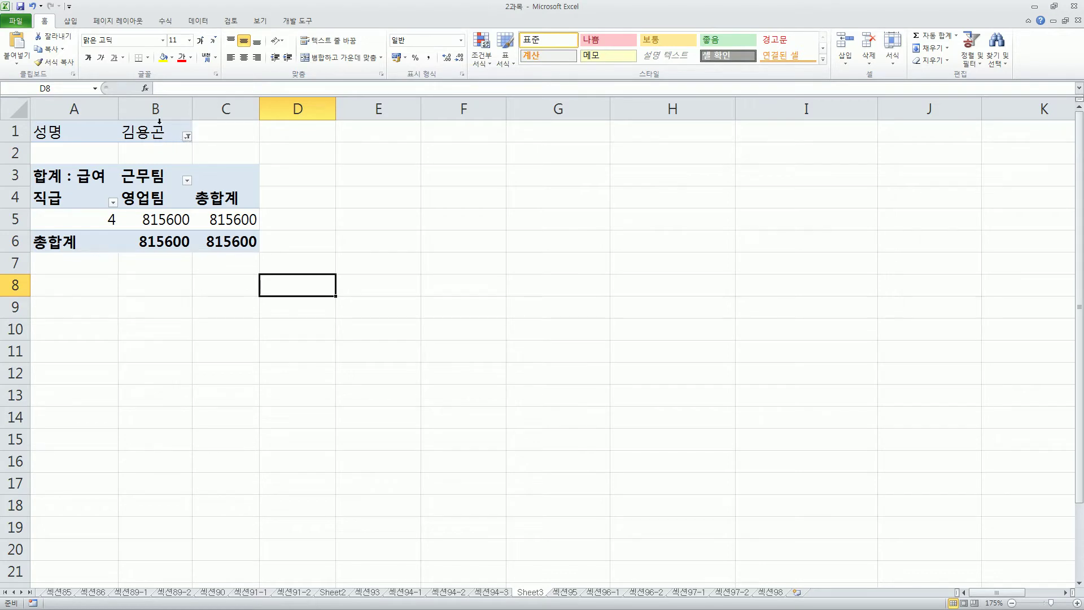
Allow multiple items in the 성명 report filter and add the first, fifth, sixth and seventh listed employees to the selection
{"action": "left_click", "coordinate": [188, 137]}
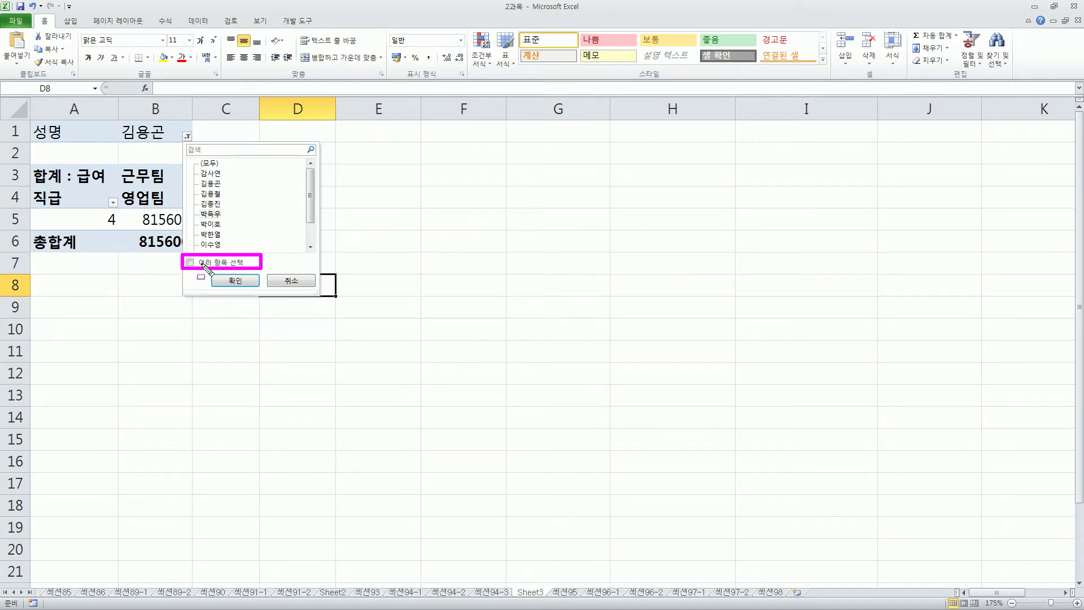
{"action": "key", "text": "Escape"}
{"action": "left_click", "coordinate": [187, 137]}
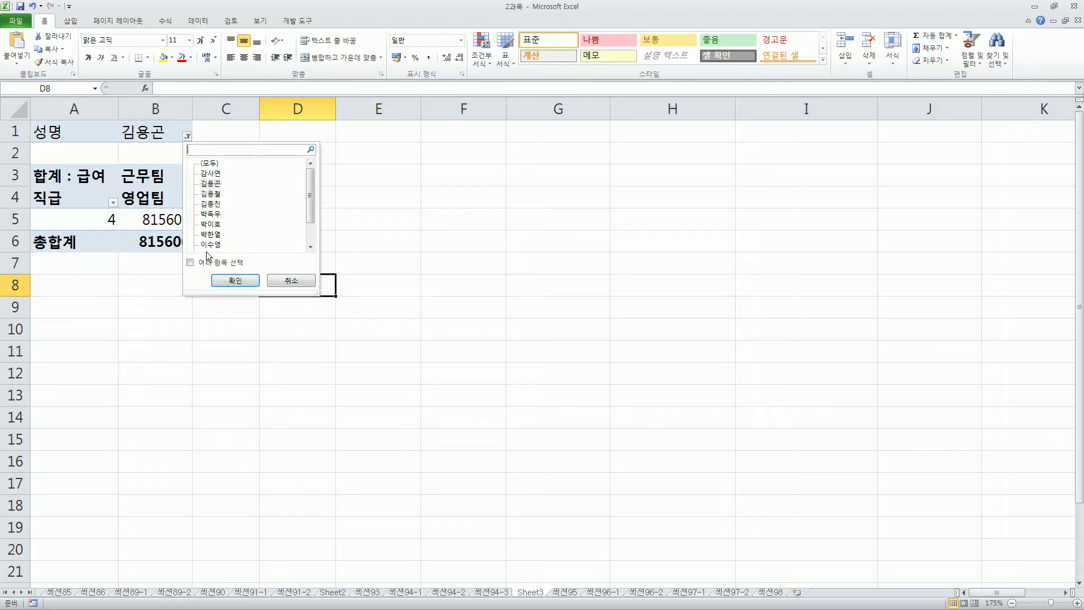
{"action": "left_click", "coordinate": [190, 262]}
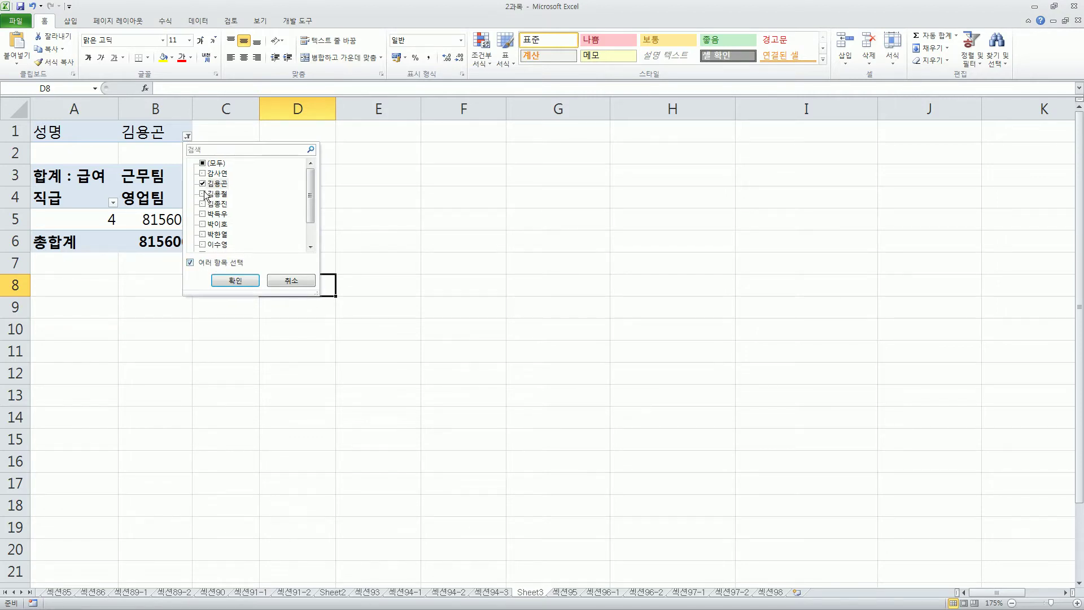
{"action": "left_click", "coordinate": [210, 173]}
{"action": "left_click", "coordinate": [211, 214]}
{"action": "left_click", "coordinate": [212, 224]}
{"action": "left_click", "coordinate": [214, 234]}
{"action": "left_click", "coordinate": [235, 280]}
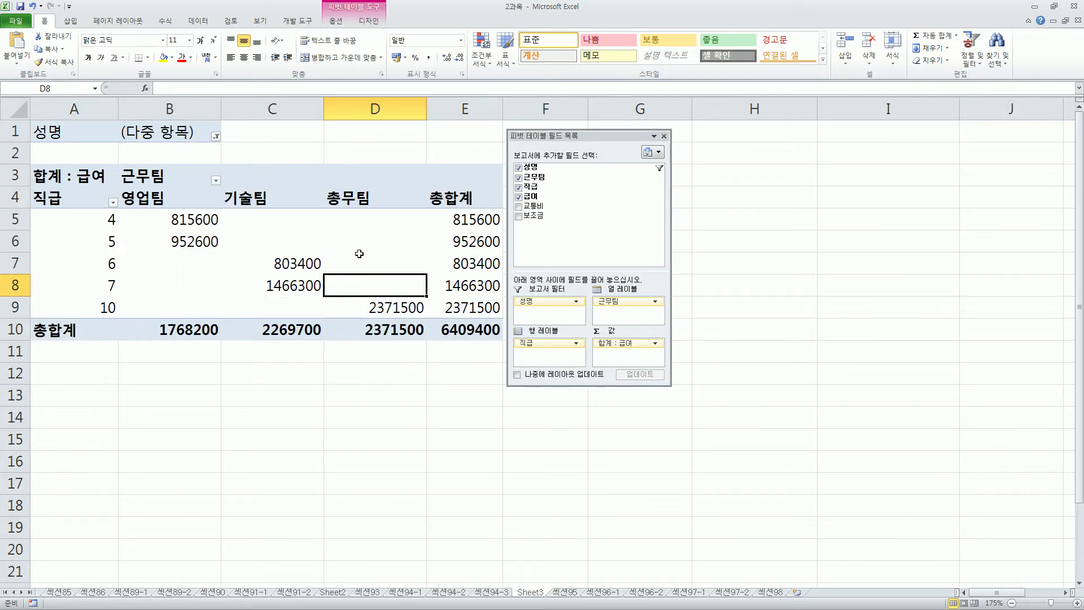
{"action": "mouse_move", "coordinate": [118, 120]}
{"action": "left_mouse_down"}
{"action": "mouse_move", "coordinate": [158, 148]}
{"action": "mouse_move", "coordinate": [202, 144]}
{"action": "left_mouse_up"}
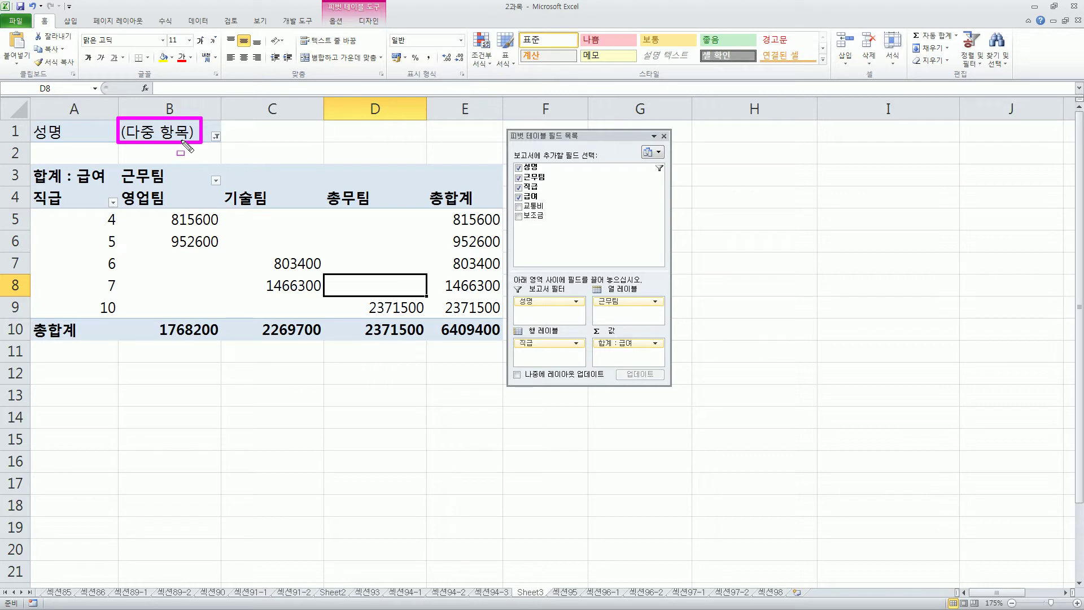
{"action": "mouse_move", "coordinate": [512, 293]}
{"action": "left_mouse_down"}
{"action": "mouse_move", "coordinate": [587, 314]}
{"action": "mouse_move", "coordinate": [666, 310]}
{"action": "left_mouse_up"}
{"action": "key", "text": "e"}
{"action": "left_click_drag", "start_coordinate": [508, 324], "coordinate": [574, 351]}
{"action": "mouse_move", "coordinate": [118, 164]}
{"action": "left_mouse_down"}
{"action": "mouse_move", "coordinate": [185, 185]}
{"action": "mouse_move", "coordinate": [161, 228]}
{"action": "mouse_move", "coordinate": [192, 311]}
{"action": "left_mouse_up"}
{"action": "left_click_drag", "start_coordinate": [254, 193], "coordinate": [279, 302]}
{"action": "left_click_drag", "start_coordinate": [355, 193], "coordinate": [383, 301]}
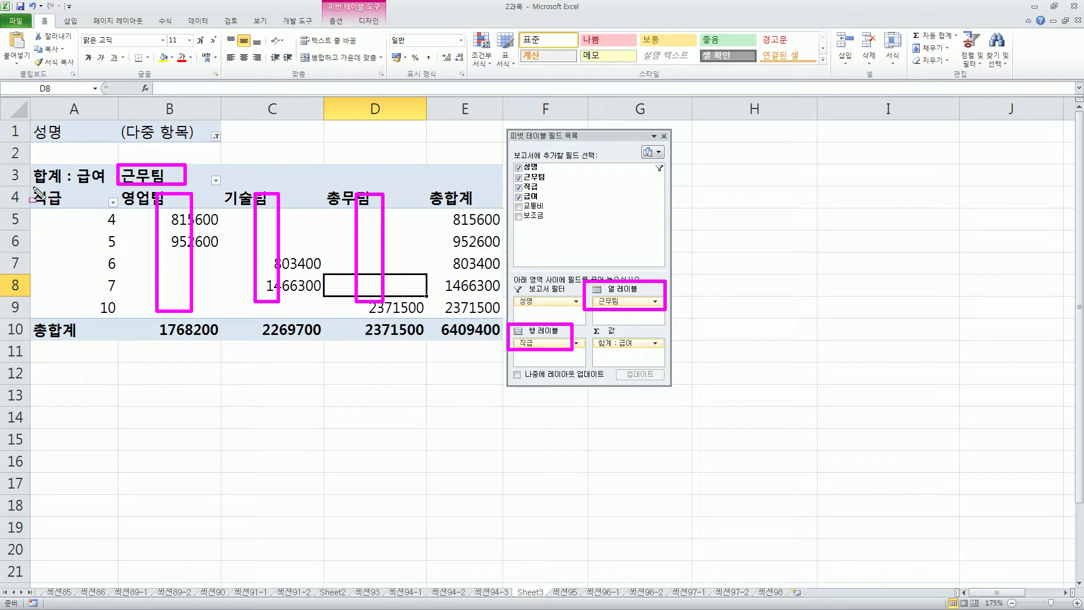
{"action": "left_click_drag", "start_coordinate": [27, 189], "coordinate": [73, 209]}
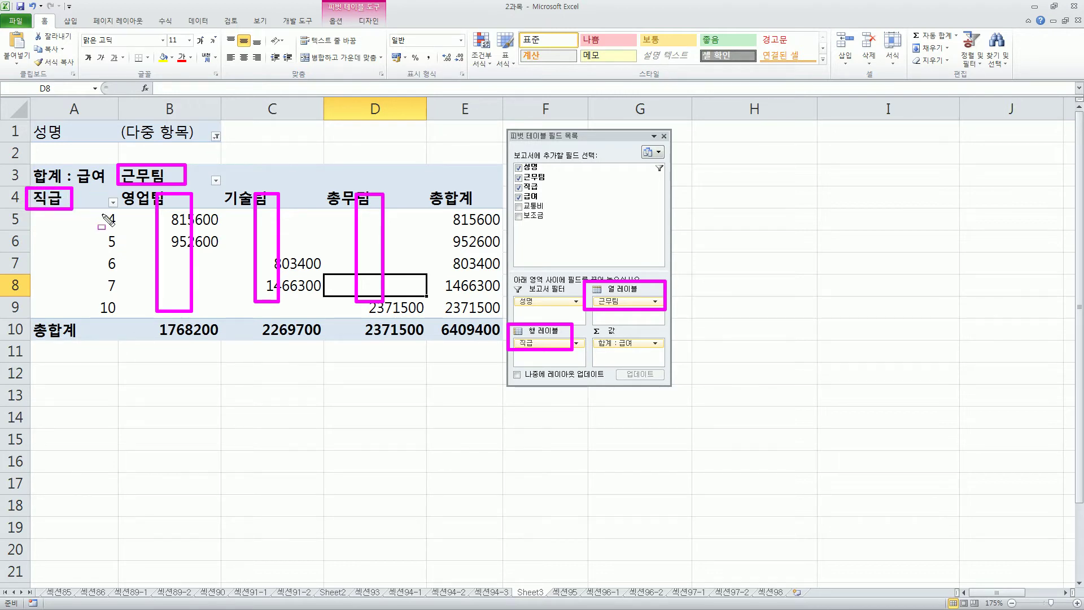
{"action": "left_click_drag", "start_coordinate": [39, 220], "coordinate": [464, 220]}
{"action": "left_click_drag", "start_coordinate": [46, 246], "coordinate": [485, 246]}
{"action": "left_click_drag", "start_coordinate": [73, 266], "coordinate": [511, 266]}
{"action": "left_click_drag", "start_coordinate": [81, 286], "coordinate": [500, 286]}
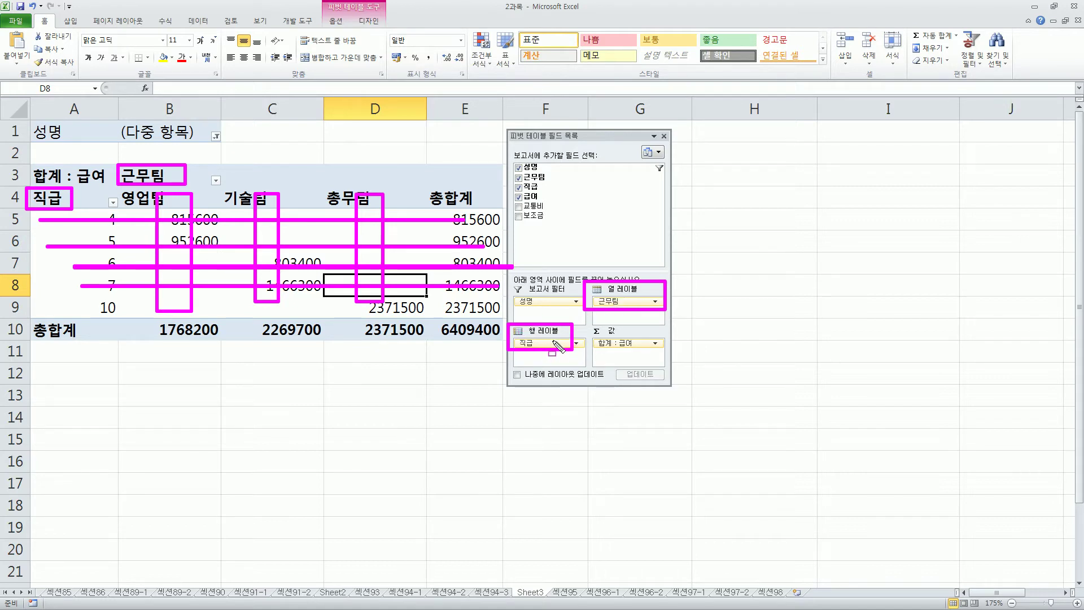
{"action": "mouse_move", "coordinate": [508, 157]}
{"action": "left_mouse_down"}
{"action": "mouse_move", "coordinate": [540, 240]}
{"action": "mouse_move", "coordinate": [553, 229]}
{"action": "left_mouse_up"}
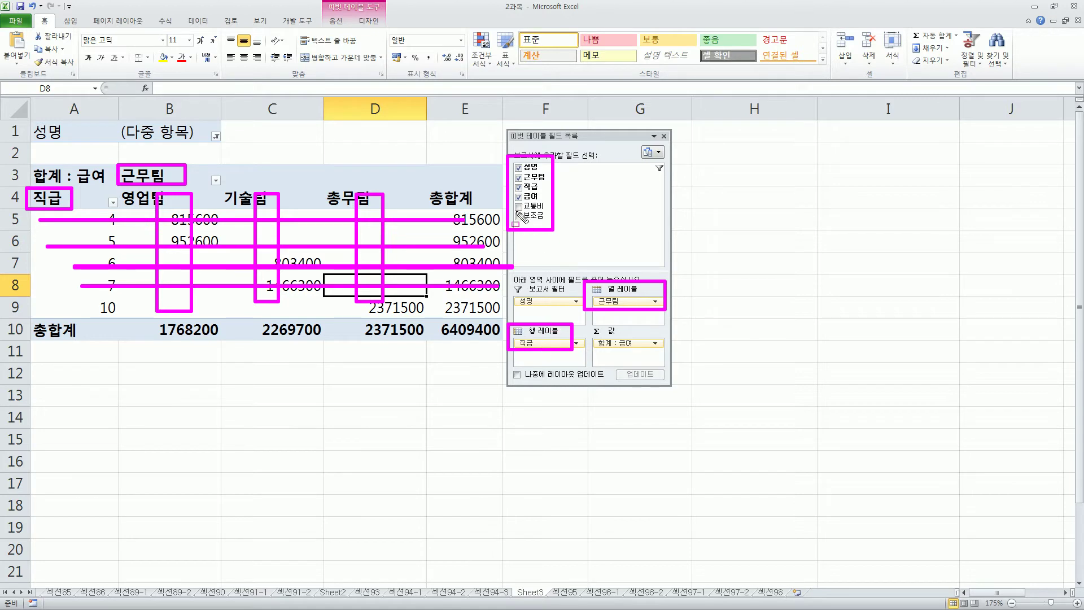
{"action": "mouse_move", "coordinate": [515, 176]}
{"action": "left_mouse_down"}
{"action": "mouse_move", "coordinate": [514, 194]}
{"action": "mouse_move", "coordinate": [527, 173]}
{"action": "left_mouse_up"}
{"action": "left_click", "coordinate": [361, 241]}
{"action": "mouse_move", "coordinate": [144, 206]}
{"action": "left_mouse_down"}
{"action": "mouse_move", "coordinate": [492, 310]}
{"action": "mouse_move", "coordinate": [423, 309]}
{"action": "left_mouse_up"}
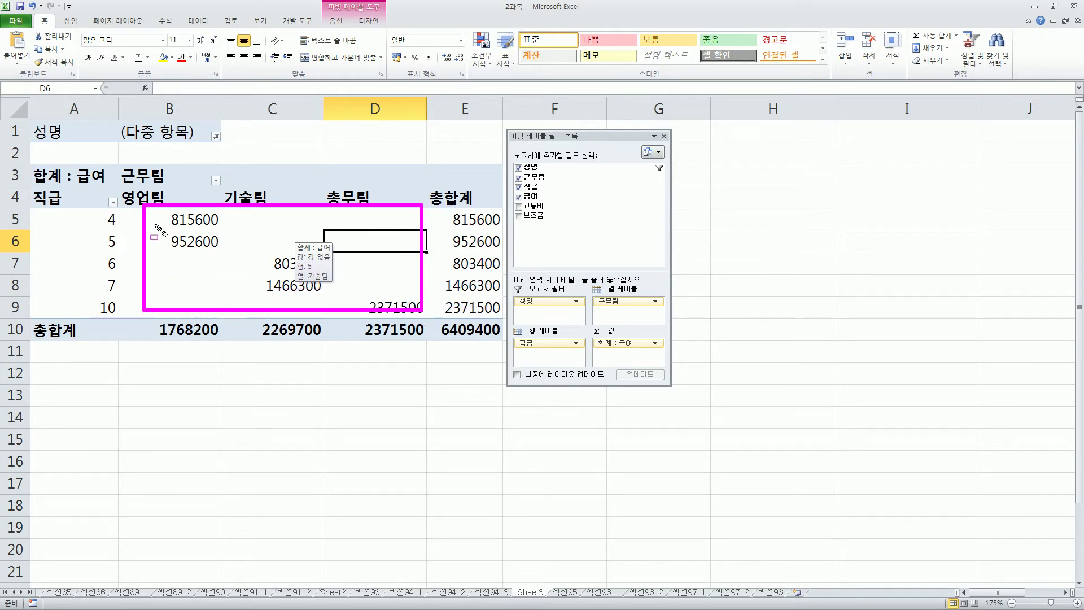
{"action": "mouse_move", "coordinate": [31, 161]}
{"action": "left_mouse_down"}
{"action": "mouse_move", "coordinate": [58, 181]}
{"action": "mouse_move", "coordinate": [109, 187]}
{"action": "left_mouse_up"}
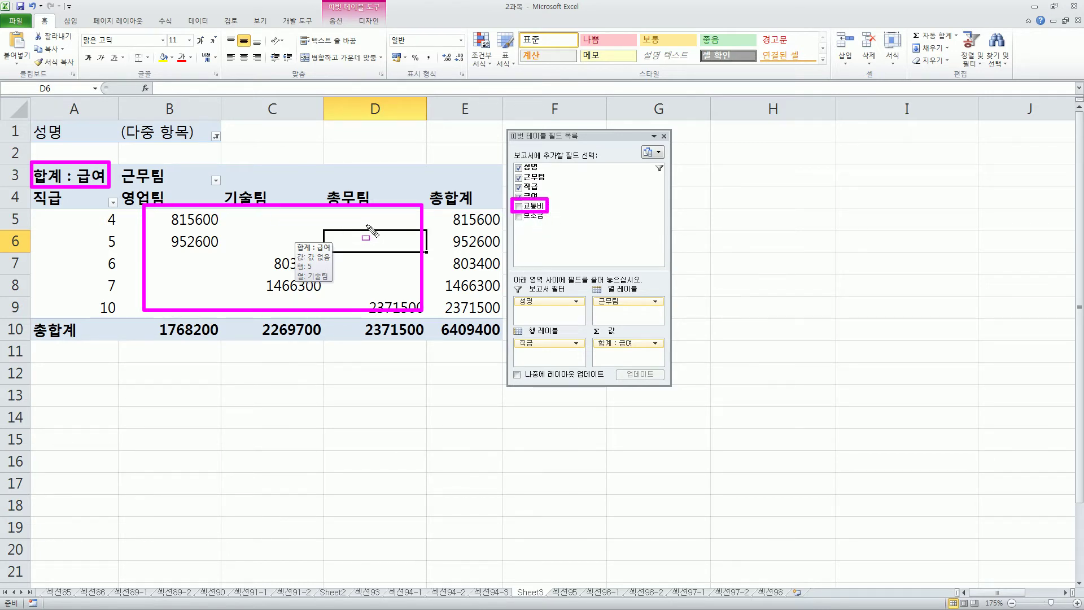
Add the 교통비 field to the pivot table's values alongside 급여
{"action": "key", "text": "Escape"}
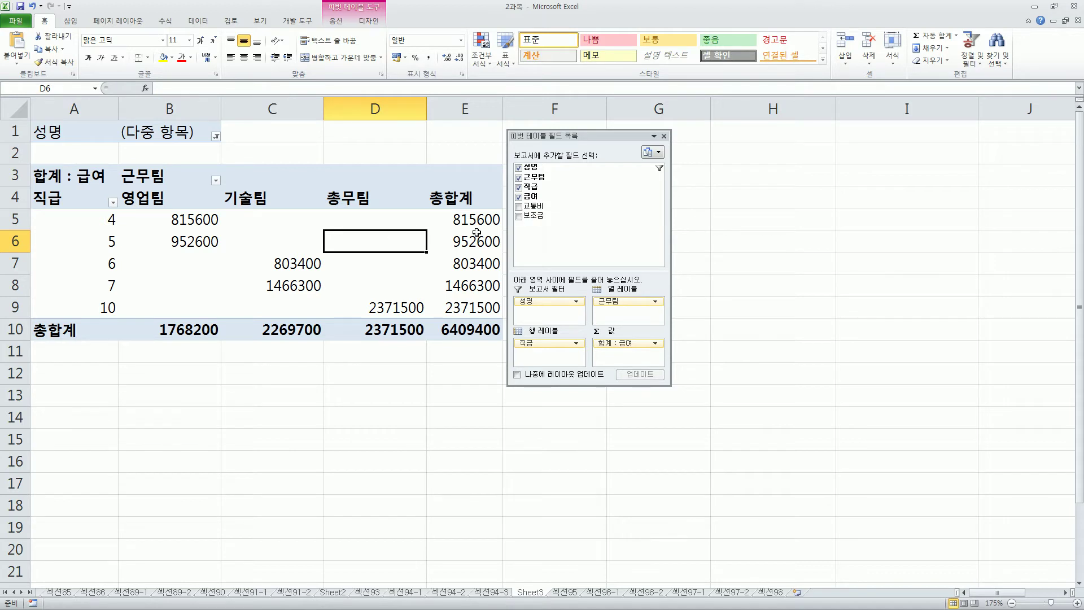
{"action": "left_click", "coordinate": [518, 206]}
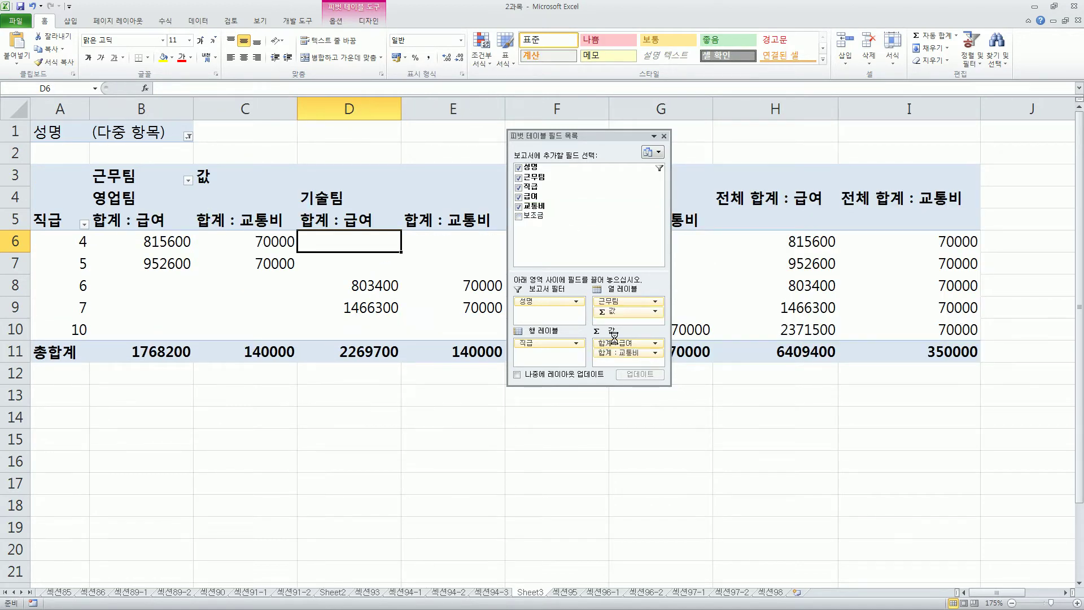
{"action": "left_click_drag", "start_coordinate": [588, 336], "coordinate": [668, 366]}
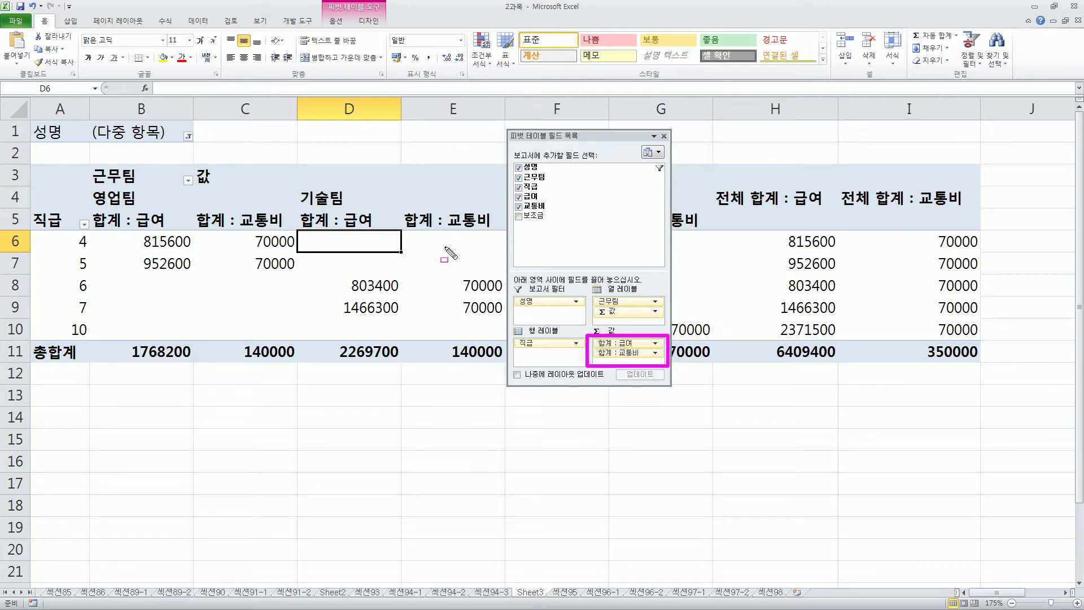
{"action": "left_click_drag", "start_coordinate": [90, 189], "coordinate": [150, 204]}
{"action": "left_click_drag", "start_coordinate": [296, 187], "coordinate": [360, 204]}
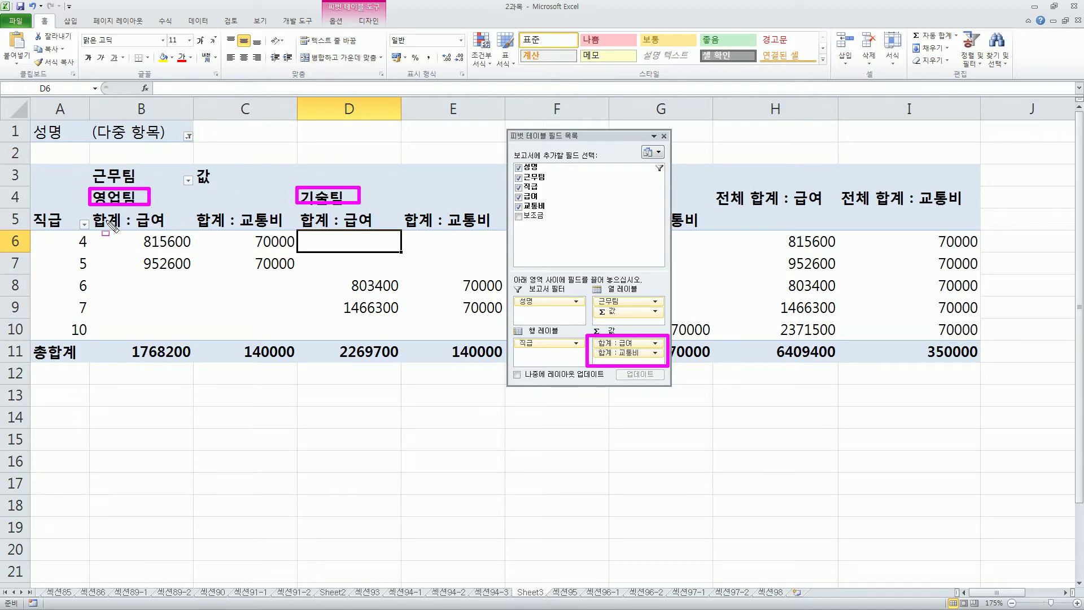
{"action": "mouse_move", "coordinate": [90, 209]}
{"action": "left_mouse_down"}
{"action": "mouse_move", "coordinate": [286, 295]}
{"action": "mouse_move", "coordinate": [296, 337]}
{"action": "left_mouse_up"}
{"action": "mouse_move", "coordinate": [297, 207]}
{"action": "left_mouse_down"}
{"action": "mouse_move", "coordinate": [300, 222]}
{"action": "mouse_move", "coordinate": [504, 337]}
{"action": "left_mouse_up"}
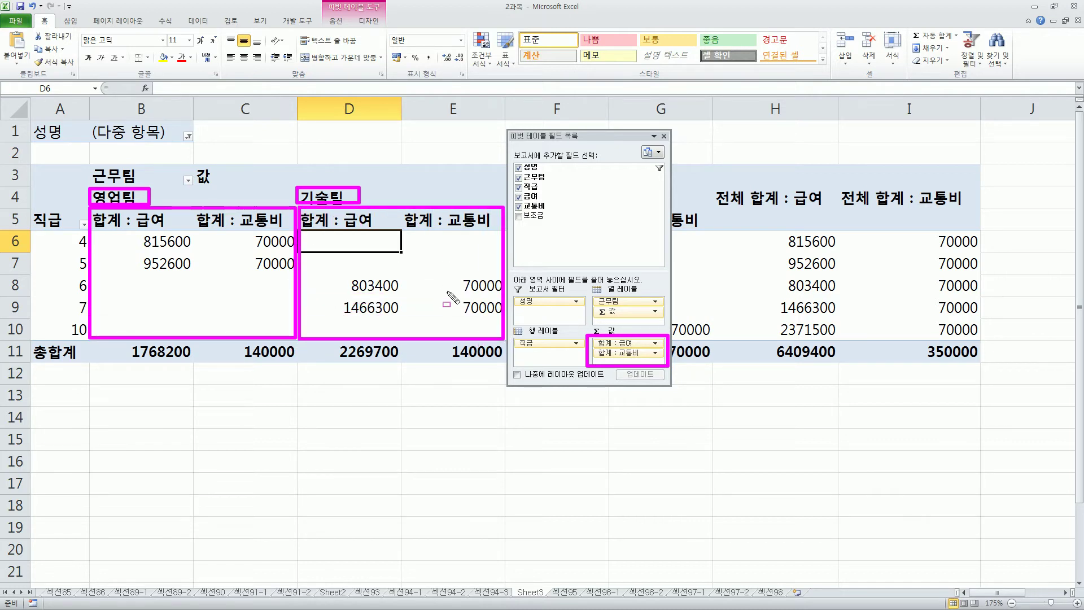
{"action": "key", "text": "e"}
{"action": "mouse_move", "coordinate": [91, 209]}
{"action": "left_mouse_down"}
{"action": "mouse_move", "coordinate": [163, 233]}
{"action": "mouse_move", "coordinate": [505, 228]}
{"action": "left_mouse_up"}
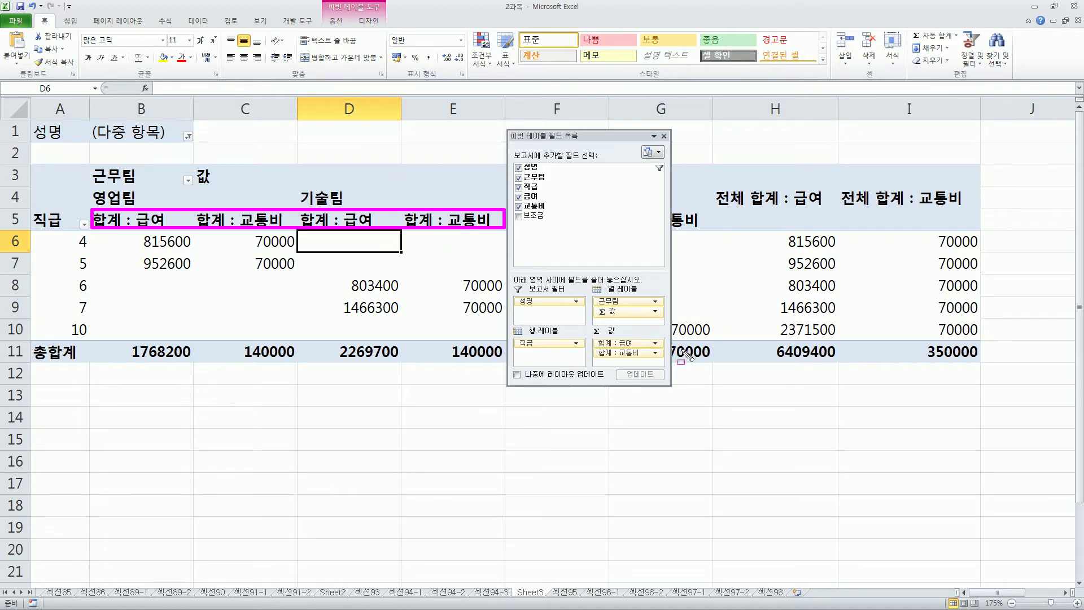
{"action": "left_click_drag", "start_coordinate": [588, 335], "coordinate": [668, 365]}
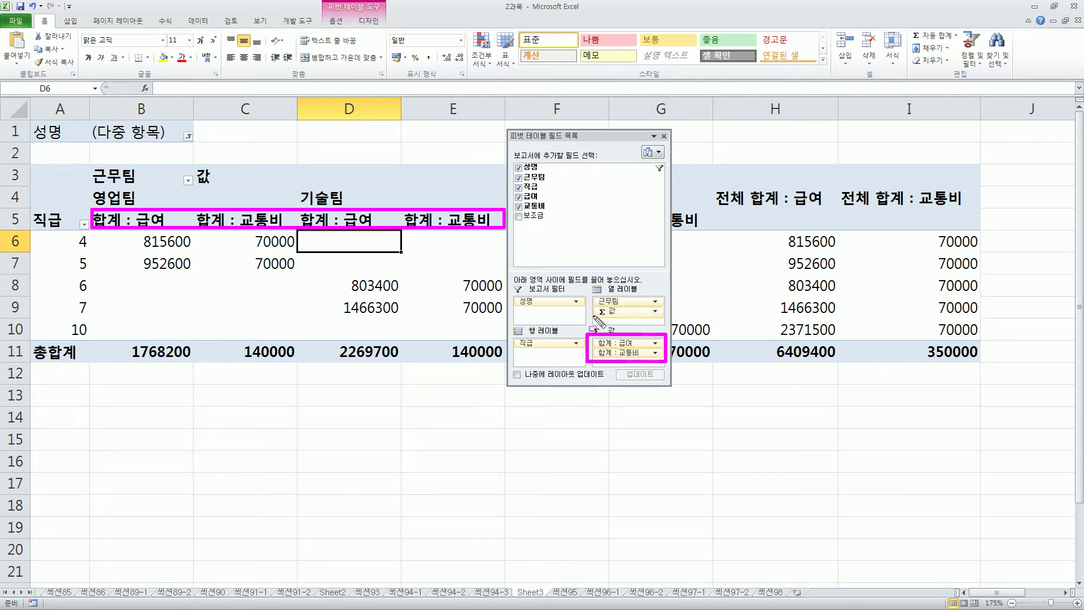
{"action": "left_click_drag", "start_coordinate": [591, 305], "coordinate": [625, 320]}
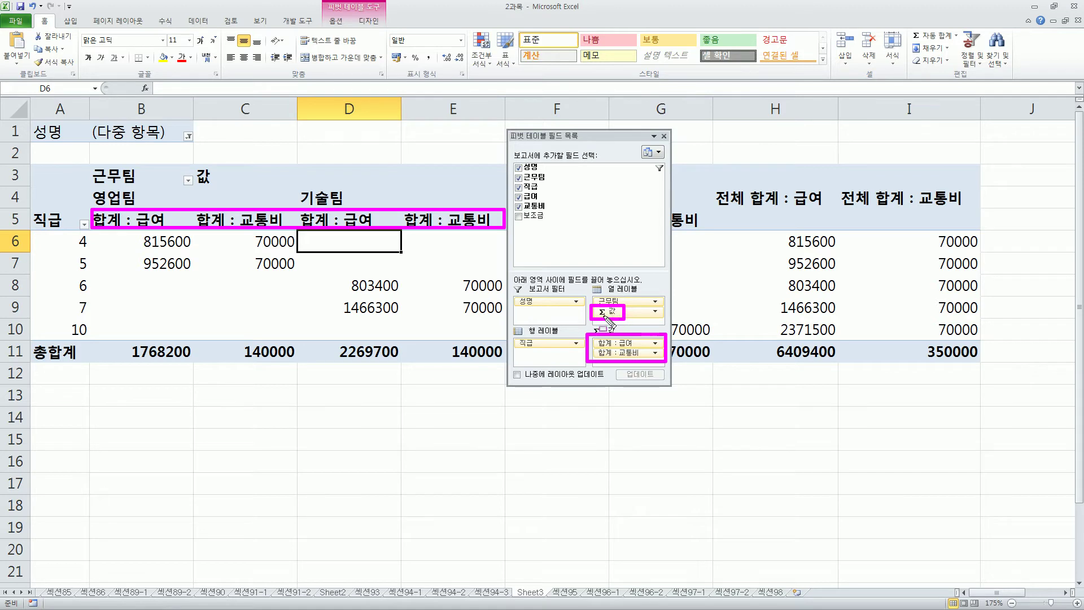
{"action": "mouse_move", "coordinate": [607, 315]}
{"action": "left_mouse_down"}
{"action": "mouse_move", "coordinate": [589, 323]}
{"action": "mouse_move", "coordinate": [620, 301]}
{"action": "mouse_move", "coordinate": [396, 291]}
{"action": "mouse_move", "coordinate": [146, 254]}
{"action": "mouse_move", "coordinate": [148, 240]}
{"action": "mouse_move", "coordinate": [172, 330]}
{"action": "left_mouse_up"}
{"action": "left_click_drag", "start_coordinate": [257, 232], "coordinate": [291, 330]}
{"action": "left_click_drag", "start_coordinate": [338, 244], "coordinate": [382, 316]}
{"action": "left_click_drag", "start_coordinate": [443, 254], "coordinate": [482, 312]}
Move the Σ 값 field from the column labels to the row labels and select cell C8
{"action": "key", "text": "Escape"}
{"action": "left_click_drag", "start_coordinate": [609, 312], "coordinate": [557, 355]}
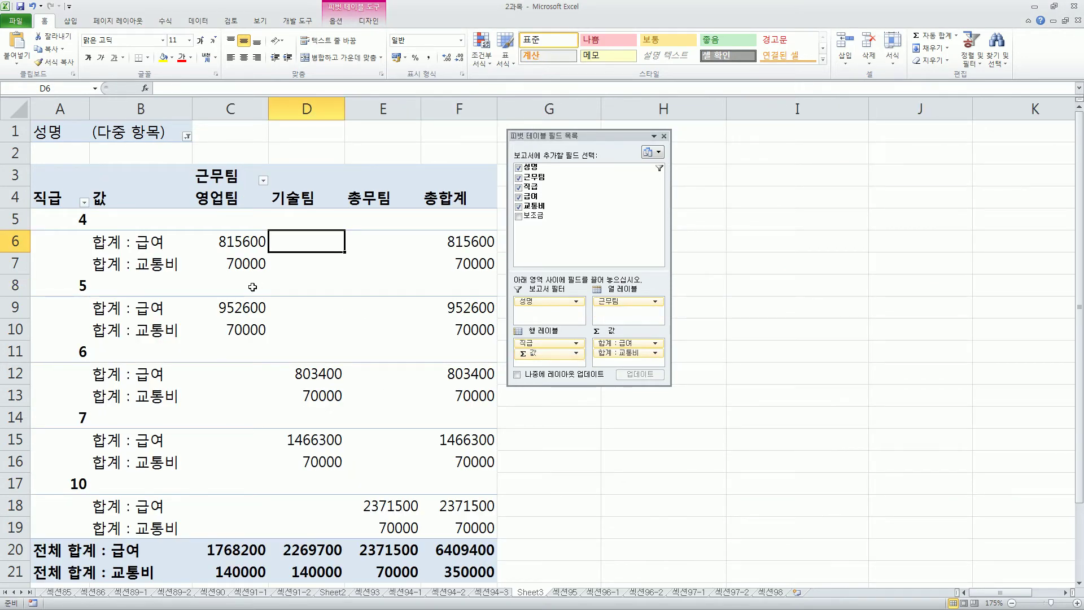
{"action": "key", "text": "ctrl+a"}
{"action": "left_click", "coordinate": [201, 284]}
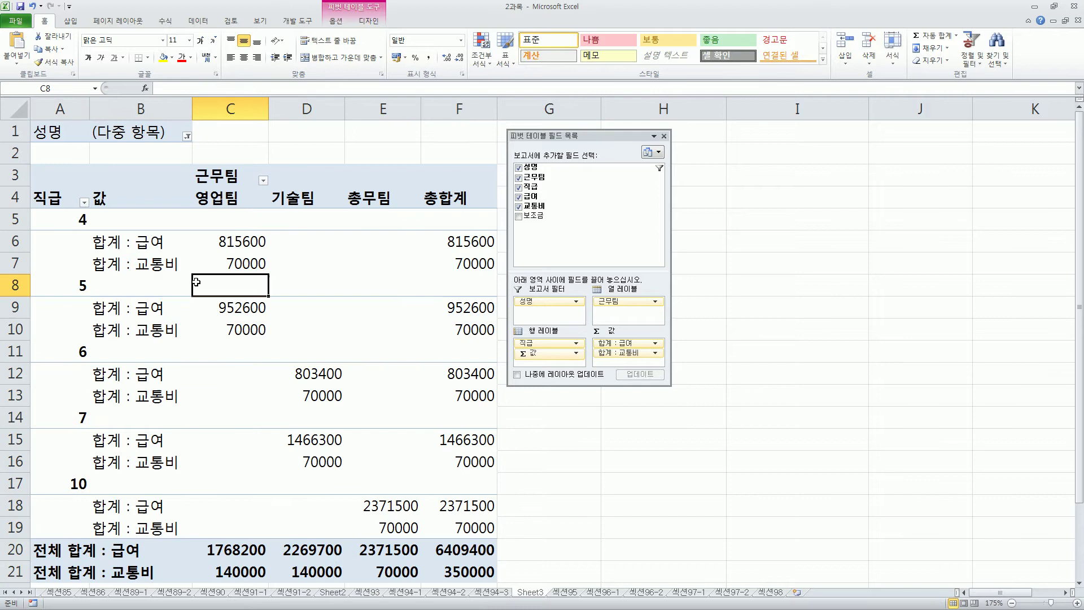
{"action": "left_click_drag", "start_coordinate": [112, 239], "coordinate": [497, 240]}
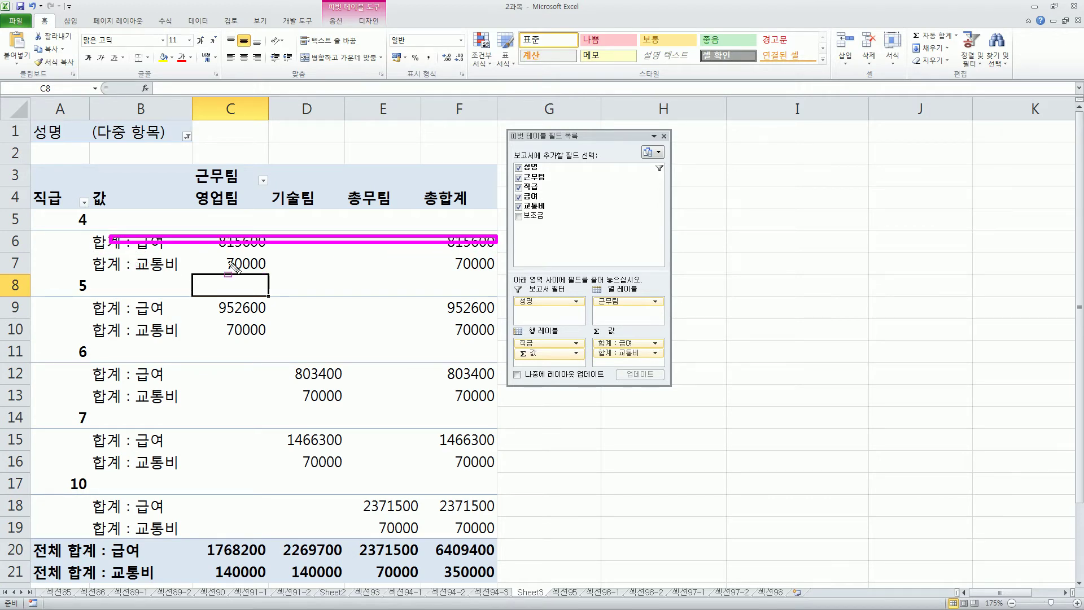
{"action": "left_click_drag", "start_coordinate": [115, 259], "coordinate": [489, 261]}
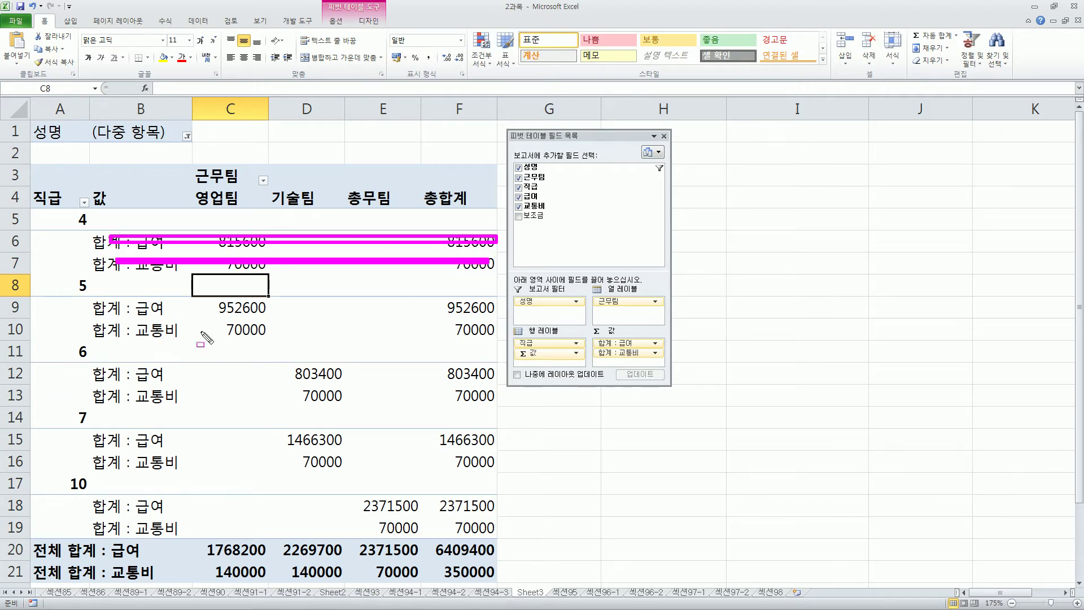
{"action": "left_click_drag", "start_coordinate": [127, 304], "coordinate": [497, 310]}
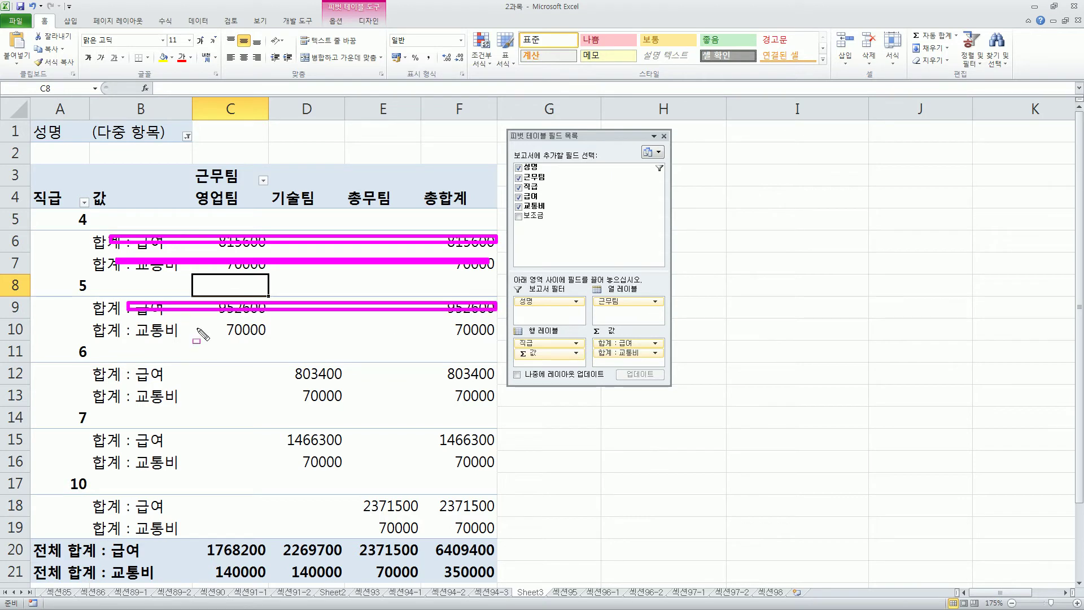
{"action": "left_click_drag", "start_coordinate": [515, 348], "coordinate": [541, 362]}
{"action": "mouse_move", "coordinate": [593, 339]}
{"action": "left_mouse_down"}
{"action": "mouse_move", "coordinate": [613, 357]}
{"action": "mouse_move", "coordinate": [680, 373]}
{"action": "mouse_move", "coordinate": [671, 361]}
{"action": "left_mouse_up"}
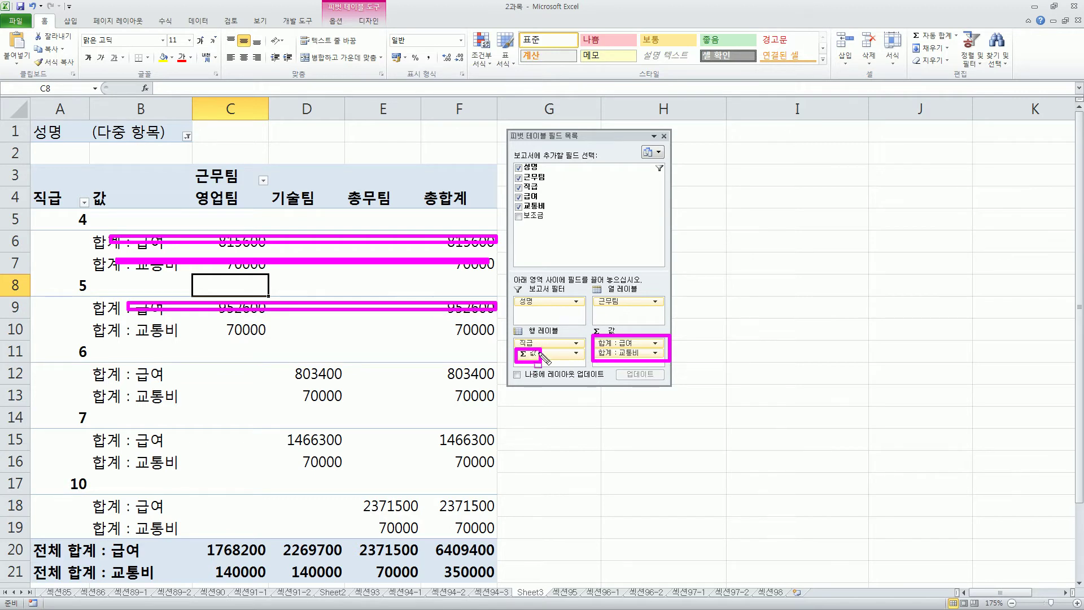
Return the Σ 값 field to the column labels, below 근무팀
{"action": "key", "text": "Escape"}
{"action": "mouse_move", "coordinate": [534, 354]}
{"action": "left_mouse_down"}
{"action": "mouse_move", "coordinate": [604, 348]}
{"action": "mouse_move", "coordinate": [610, 315]}
{"action": "left_mouse_up"}
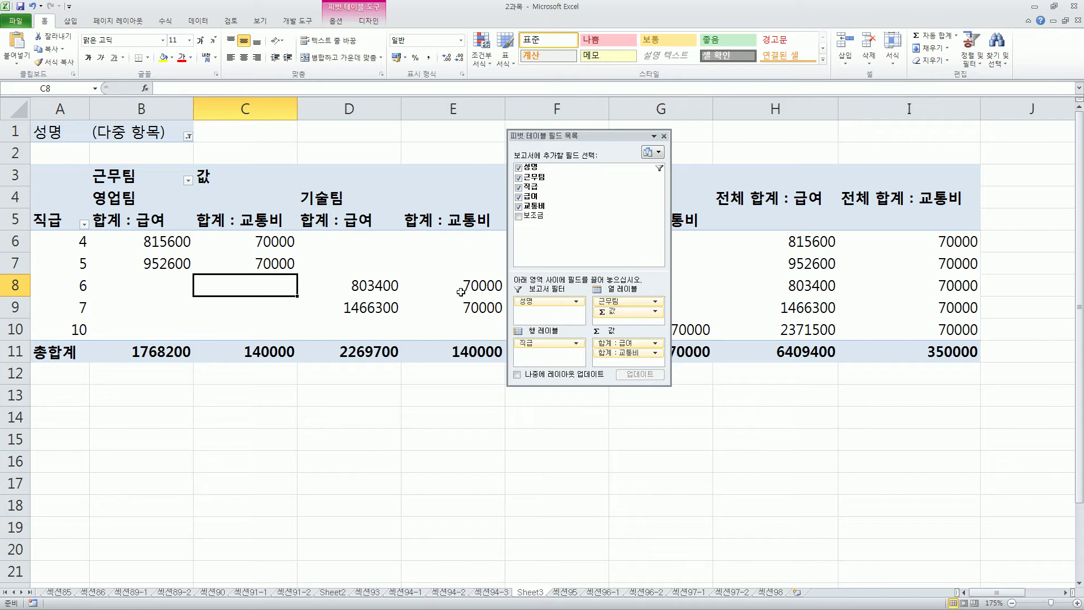
{"action": "left_click_drag", "start_coordinate": [591, 332], "coordinate": [615, 364]}
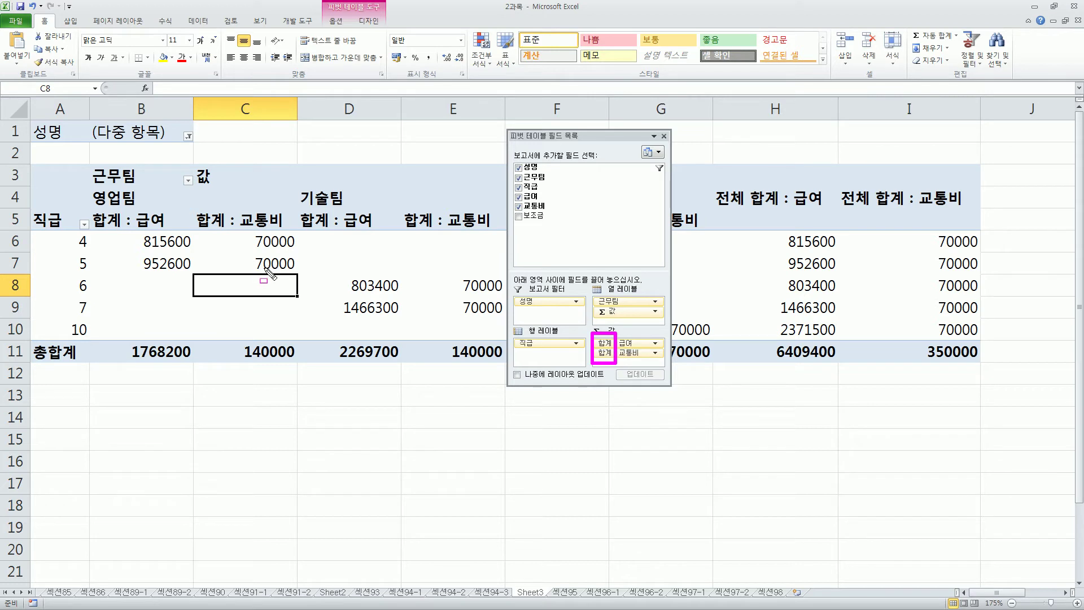
{"action": "key", "text": "Escape"}
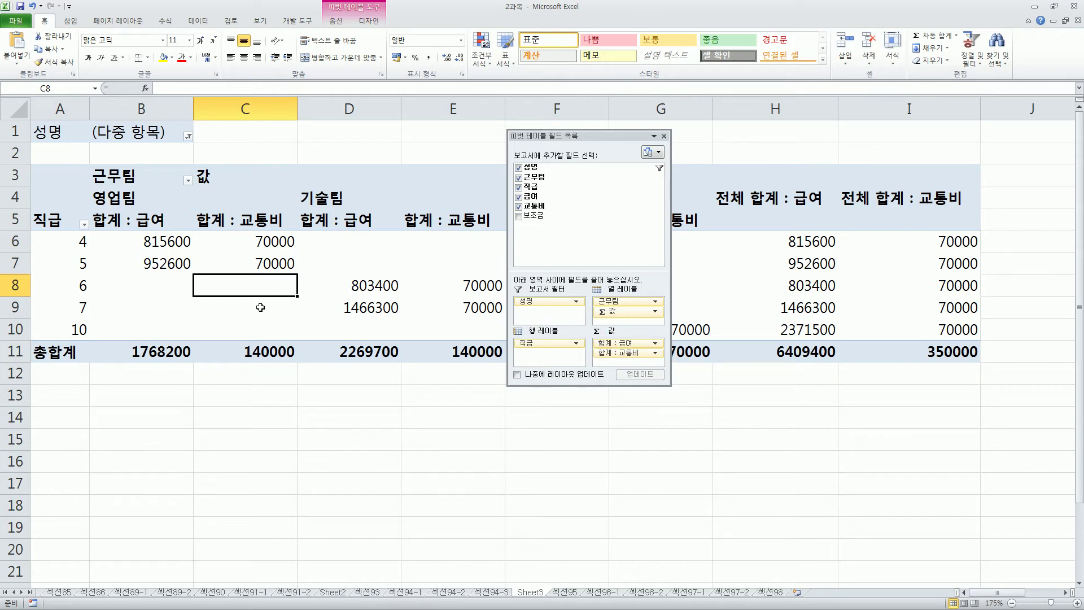
{"action": "key", "text": "ctrl+2"}
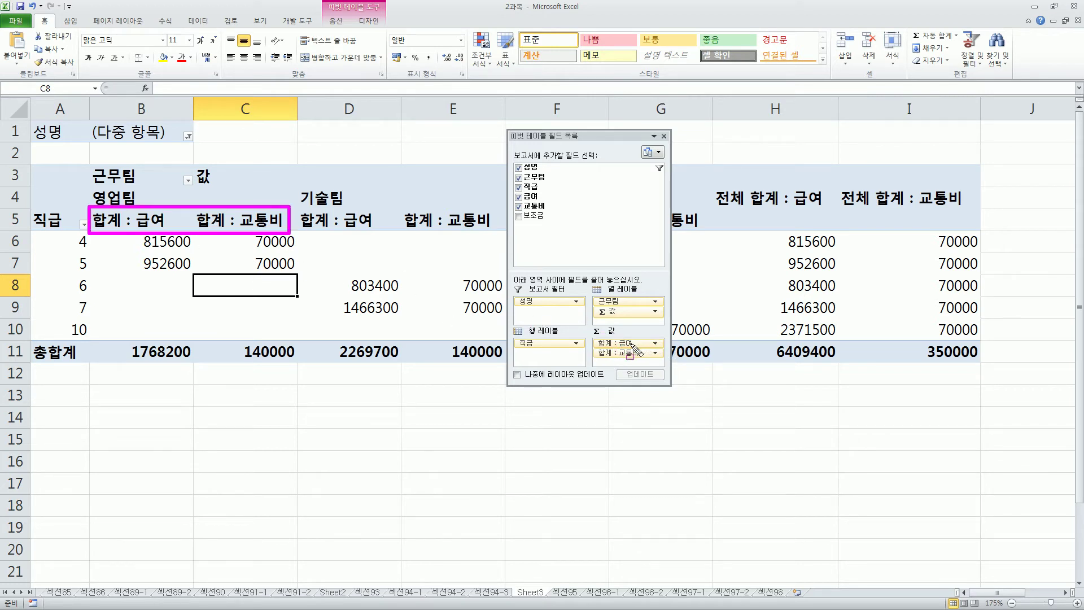
{"action": "left_click_drag", "start_coordinate": [590, 335], "coordinate": [668, 349]}
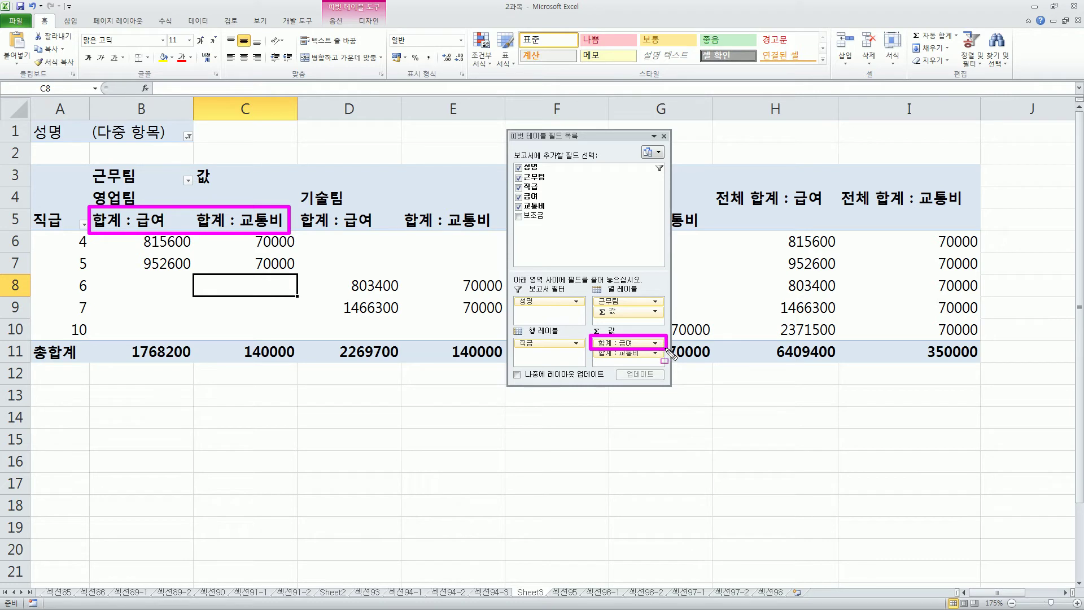
{"action": "key", "text": "Escape"}
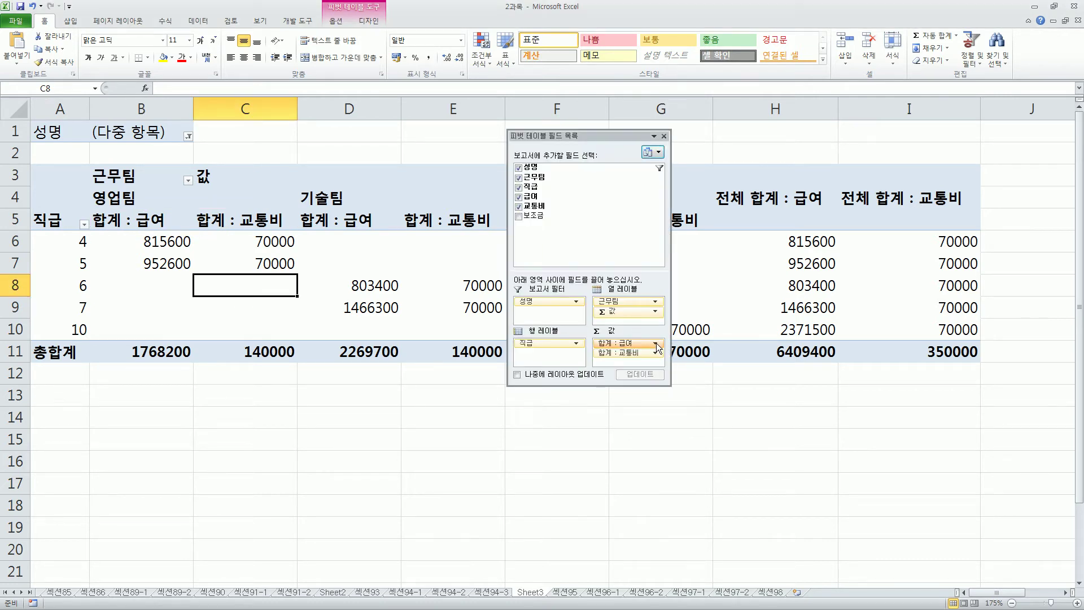
Change the 급여 value field's summary function to 평균 and select cell C14 outside the pivot table
{"action": "left_click", "coordinate": [656, 344]}
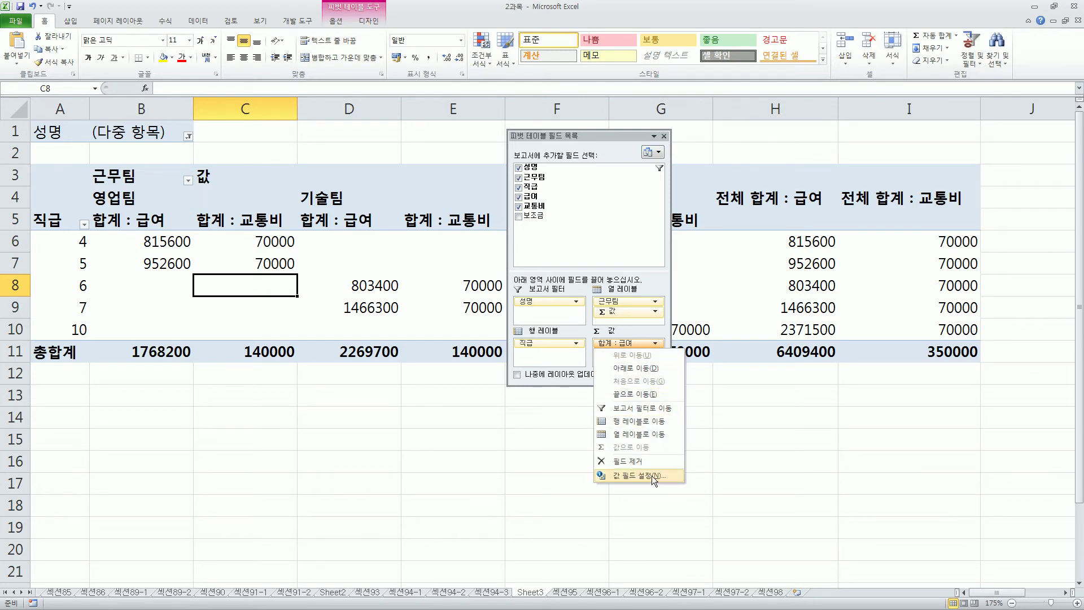
{"action": "left_click", "coordinate": [636, 475]}
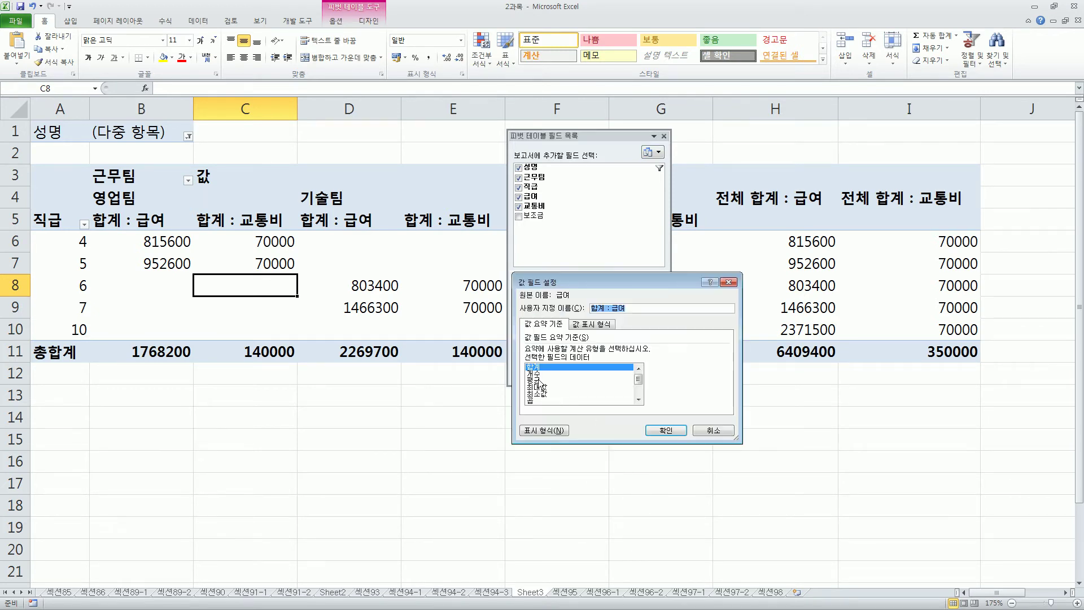
{"action": "left_click_drag", "start_coordinate": [516, 357], "coordinate": [558, 411]}
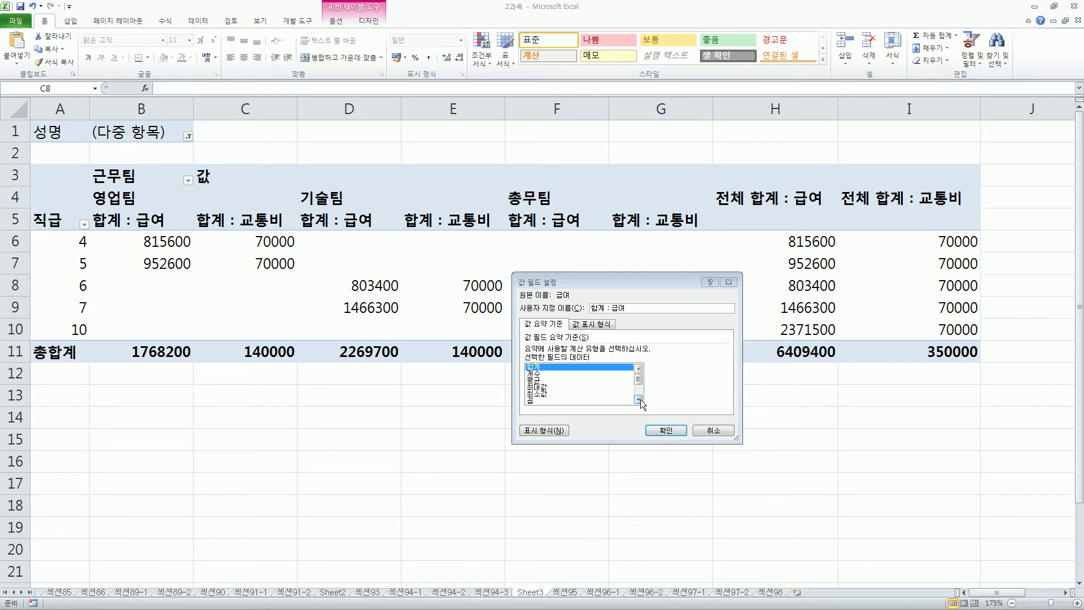
{"action": "left_click", "coordinate": [639, 401]}
{"action": "left_click", "coordinate": [639, 401]}
{"action": "left_click", "coordinate": [638, 401]}
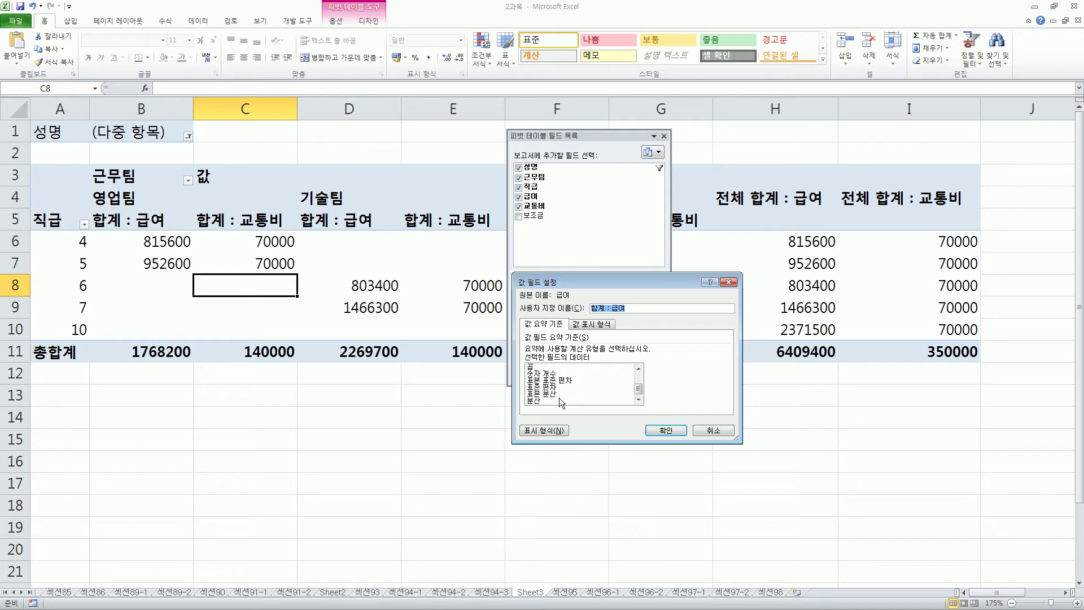
{"action": "left_click_drag", "start_coordinate": [639, 389], "coordinate": [642, 374]}
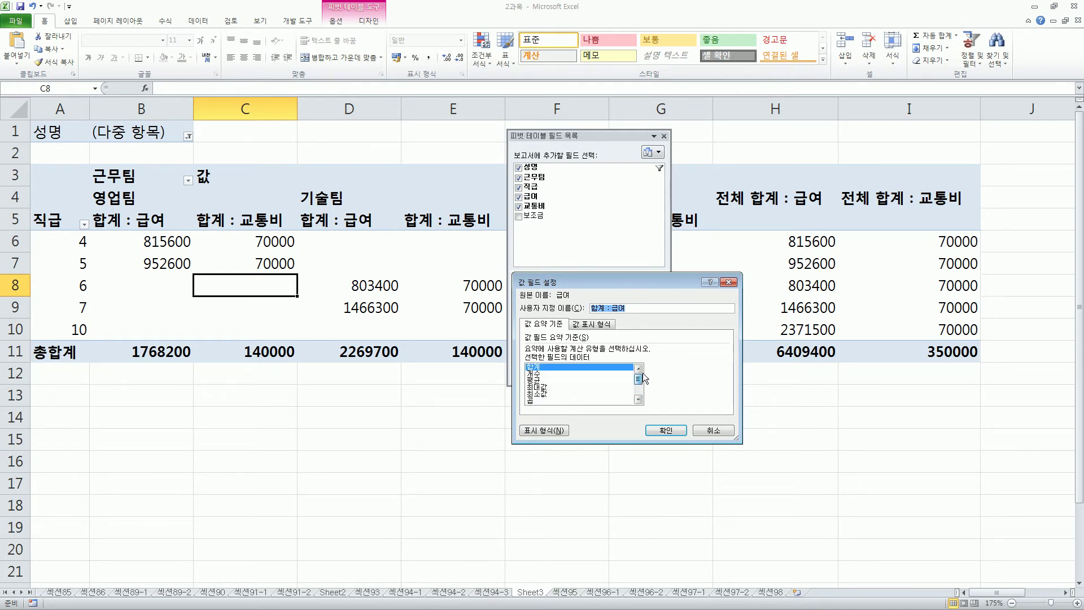
{"action": "left_click", "coordinate": [541, 380]}
{"action": "left_click", "coordinate": [666, 431]}
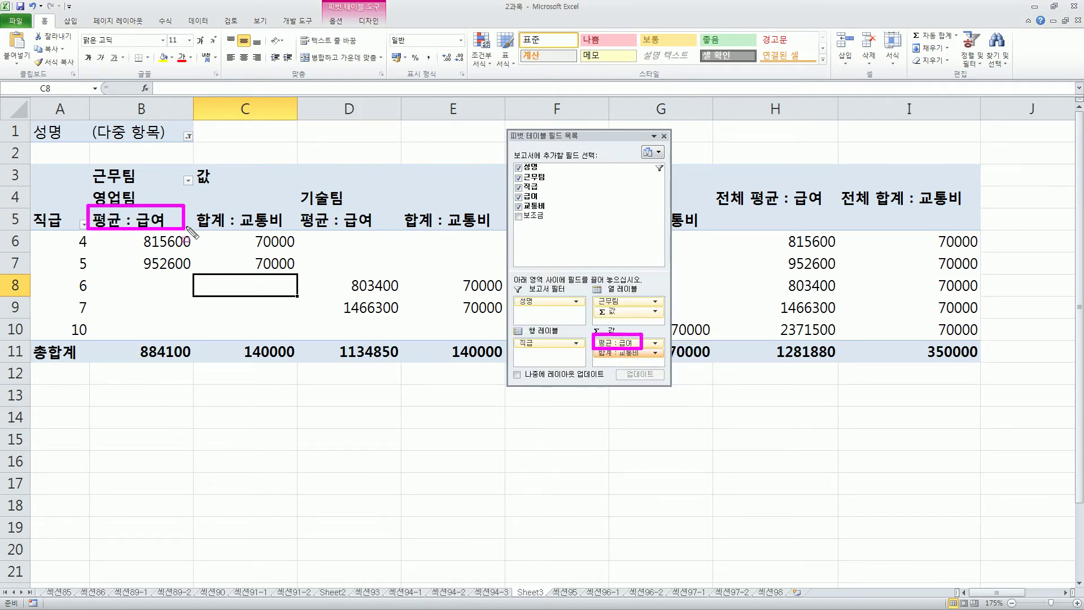
{"action": "left_click", "coordinate": [246, 417]}
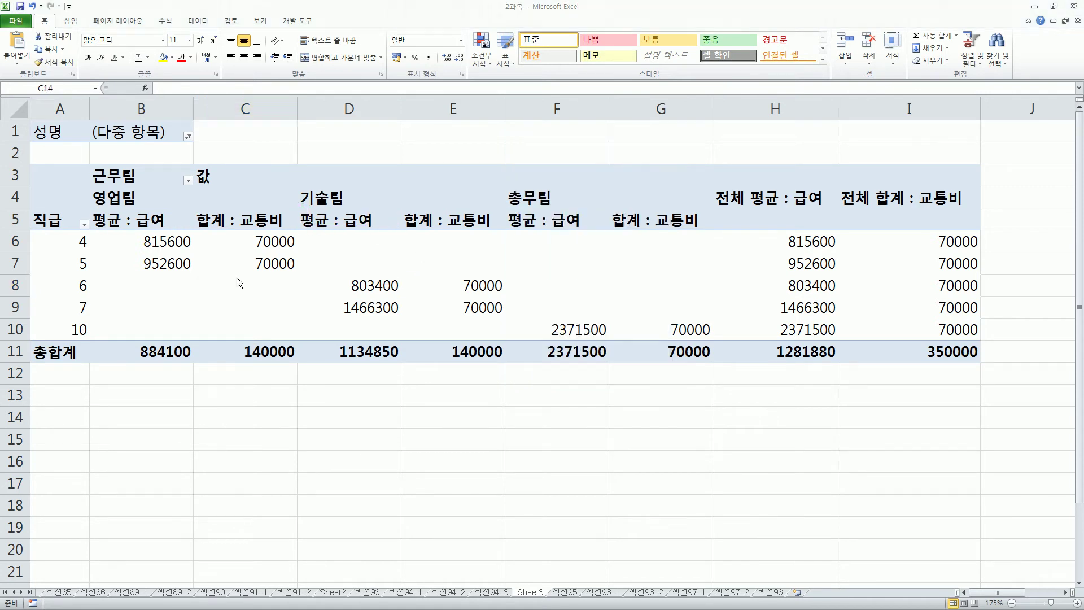
{"action": "mouse_move", "coordinate": [92, 230]}
{"action": "left_mouse_down"}
{"action": "mouse_move", "coordinate": [164, 301]}
{"action": "mouse_move", "coordinate": [1014, 369]}
{"action": "mouse_move", "coordinate": [980, 363]}
{"action": "left_mouse_up"}
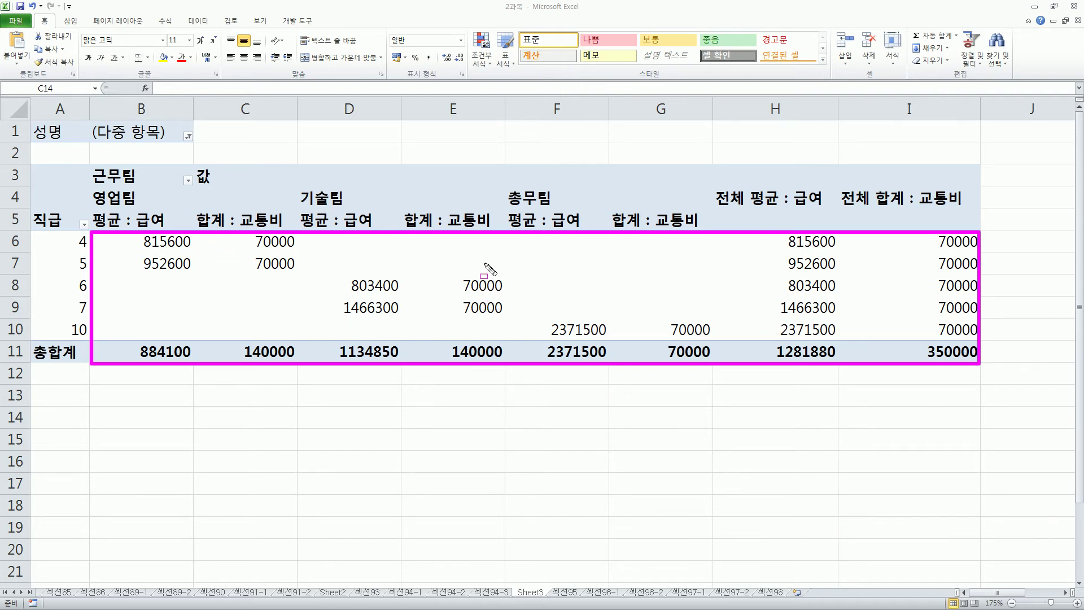
{"action": "mouse_move", "coordinate": [708, 171]}
{"action": "left_mouse_down"}
{"action": "mouse_move", "coordinate": [845, 367]}
{"action": "mouse_move", "coordinate": [980, 366]}
{"action": "mouse_move", "coordinate": [983, 394]}
{"action": "left_mouse_up"}
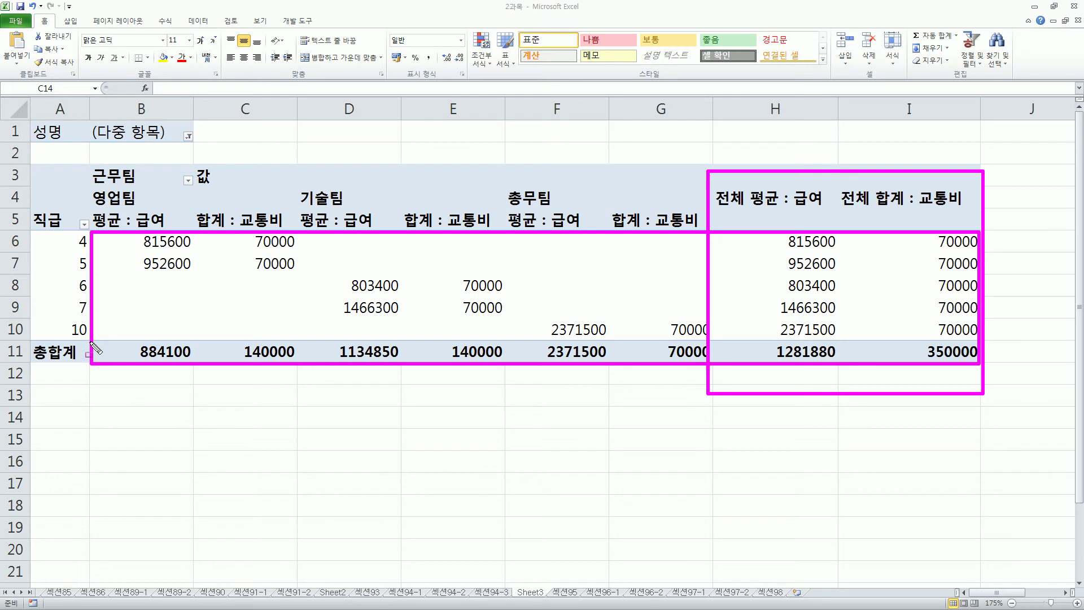
{"action": "mouse_move", "coordinate": [90, 341]}
{"action": "left_mouse_down"}
{"action": "mouse_move", "coordinate": [268, 380]}
{"action": "mouse_move", "coordinate": [1007, 379]}
{"action": "left_mouse_up"}
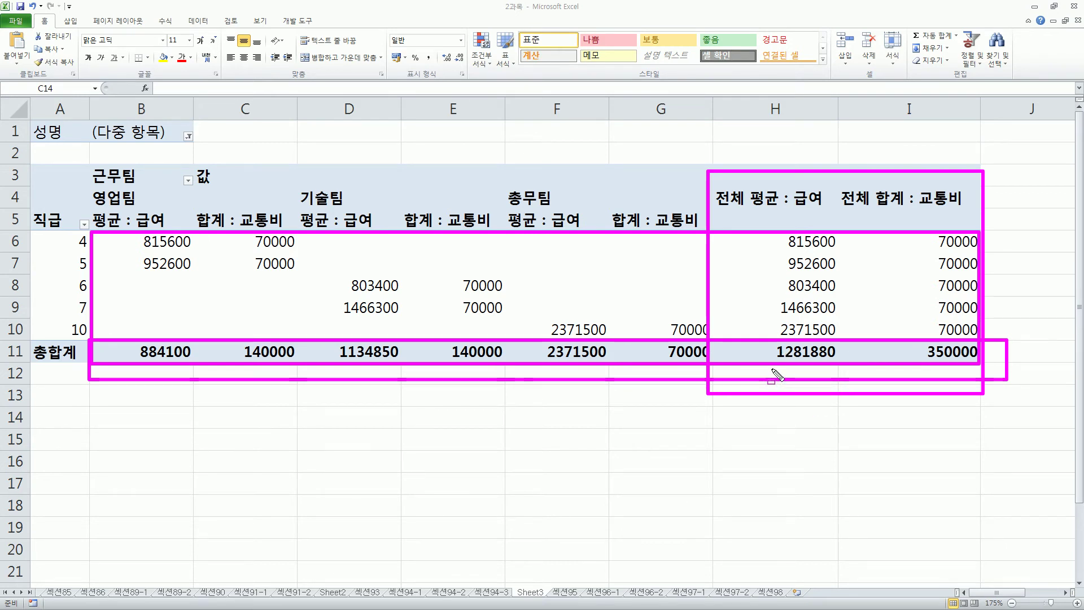
{"action": "key", "text": "Escape"}
Try to delete the pivot table's 교통비 value in cell C6, and dismiss the message
{"action": "left_click", "coordinate": [273, 238]}
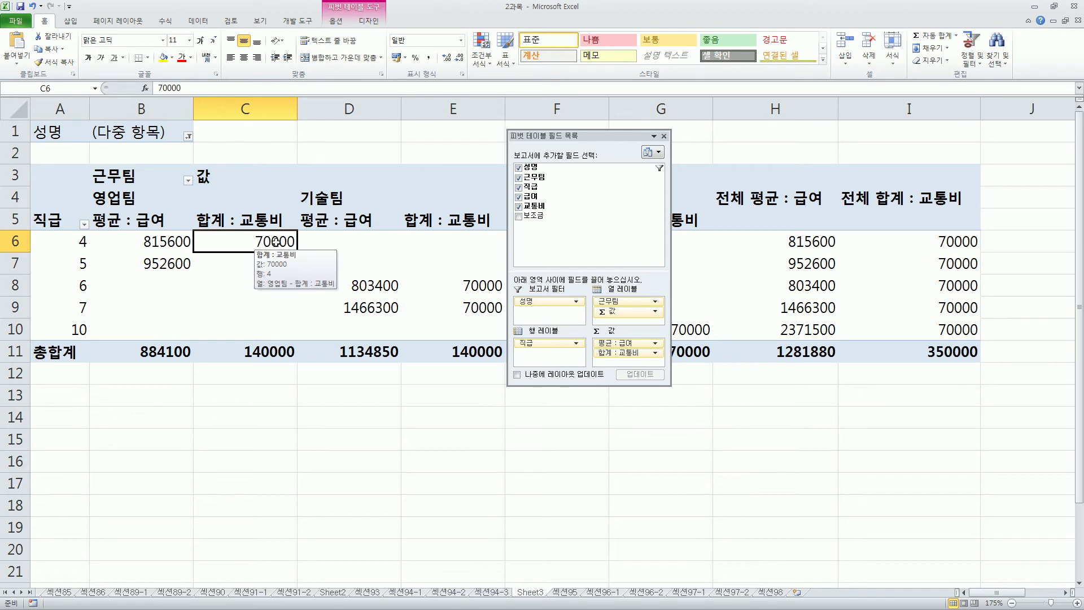
{"action": "key", "text": "Delete"}
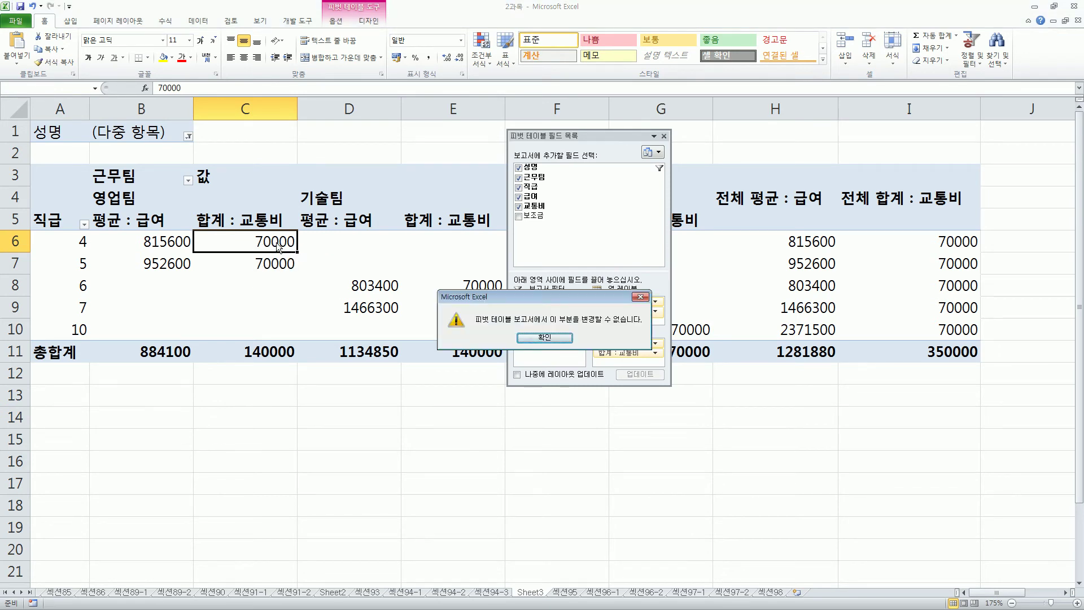
{"action": "left_click_drag", "start_coordinate": [503, 299], "coordinate": [273, 267]}
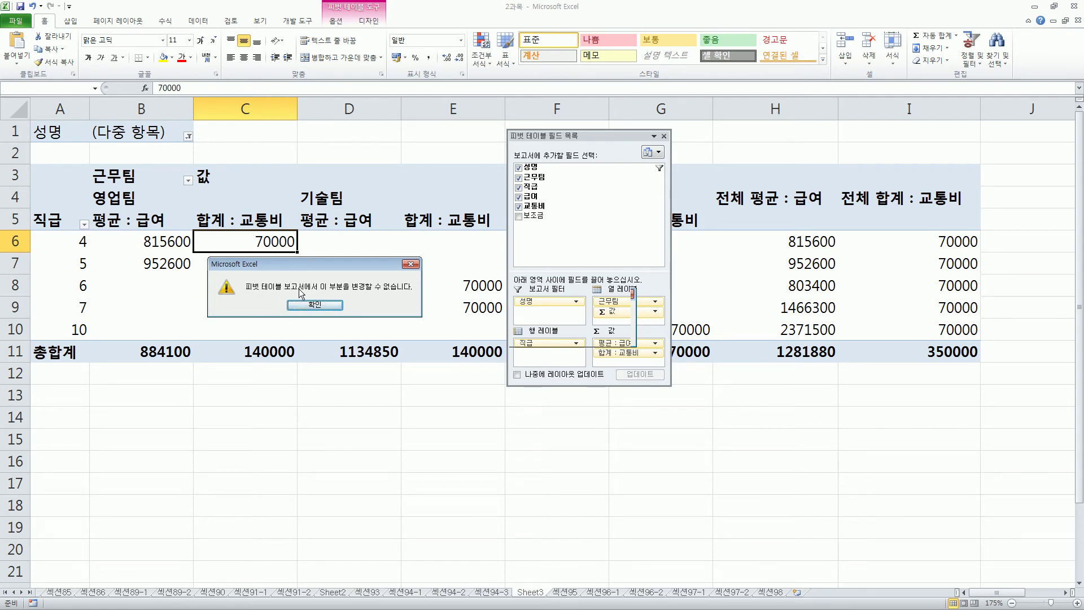
{"action": "left_click", "coordinate": [411, 264]}
{"action": "left_click", "coordinate": [408, 280]}
Select the pivot table's value range B6:I11 and minimize the workbook window
{"action": "left_click_drag", "start_coordinate": [135, 232], "coordinate": [893, 354]}
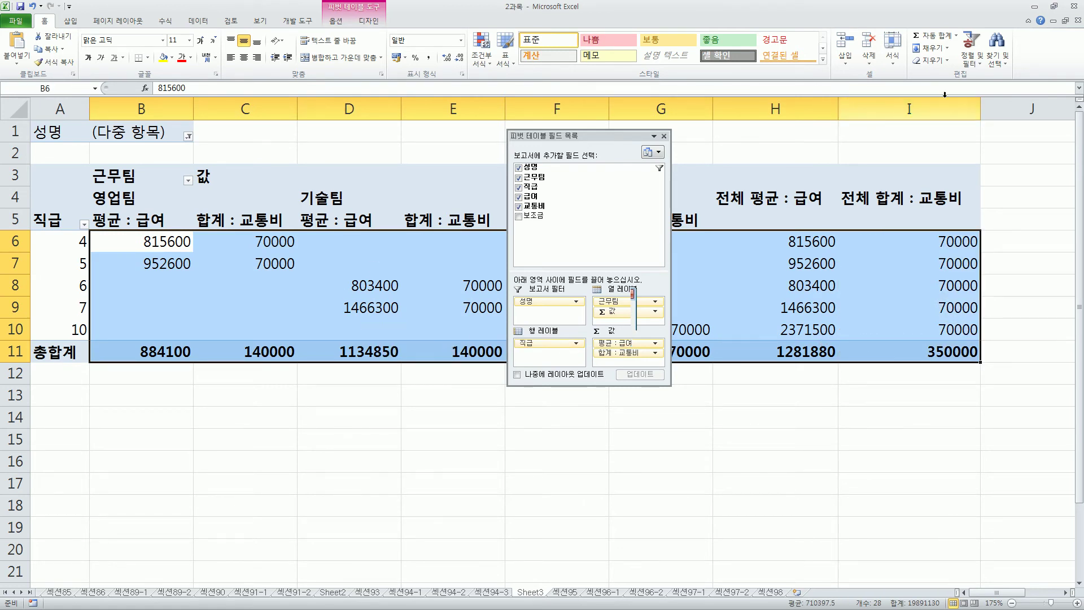
{"action": "left_click", "coordinate": [1034, 9]}
{"action": "mouse_move", "coordinate": [82, 93]}
{"action": "left_mouse_down"}
{"action": "mouse_move", "coordinate": [199, 128]}
{"action": "mouse_move", "coordinate": [269, 128]}
{"action": "left_mouse_up"}
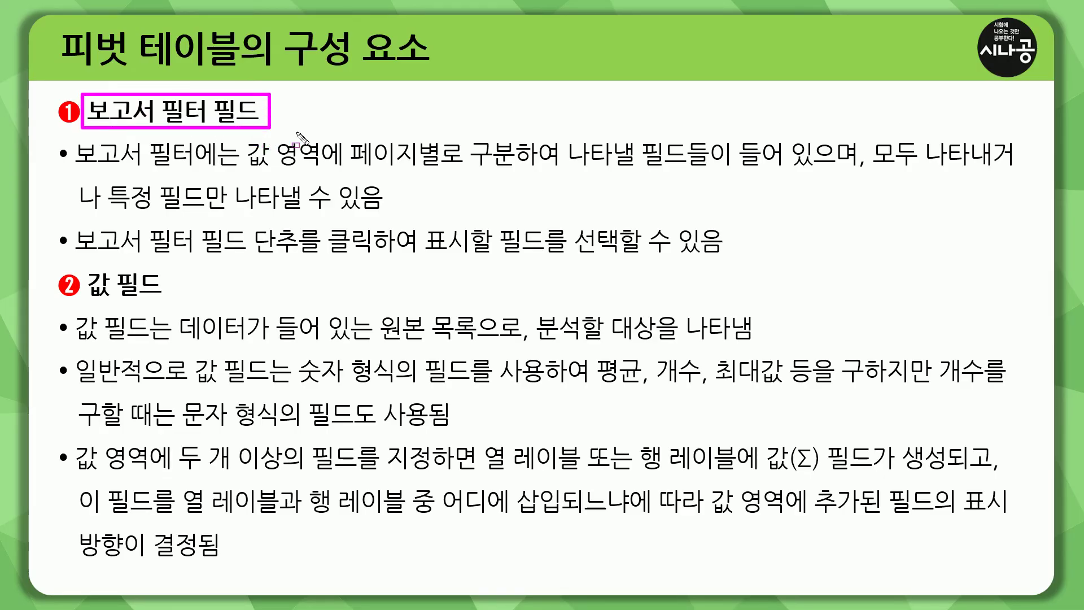
{"action": "left_click_drag", "start_coordinate": [234, 175], "coordinate": [857, 176]}
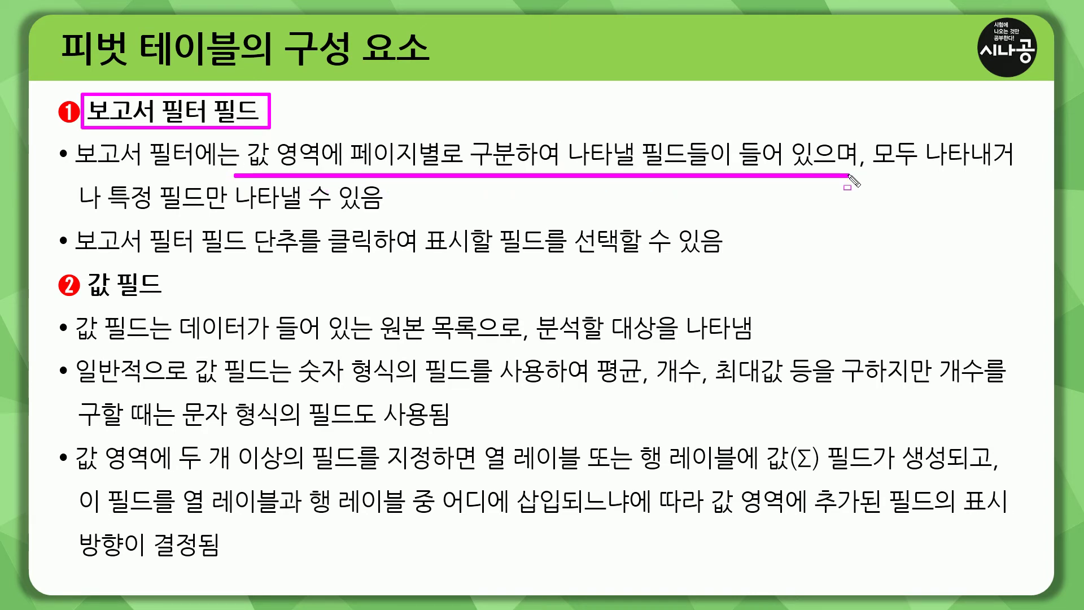
{"action": "mouse_move", "coordinate": [863, 130]}
{"action": "left_mouse_down"}
{"action": "mouse_move", "coordinate": [885, 157]}
{"action": "mouse_move", "coordinate": [928, 177]}
{"action": "left_mouse_up"}
{"action": "mouse_move", "coordinate": [93, 177]}
{"action": "left_mouse_down"}
{"action": "mouse_move", "coordinate": [111, 202]}
{"action": "mouse_move", "coordinate": [228, 214]}
{"action": "left_mouse_up"}
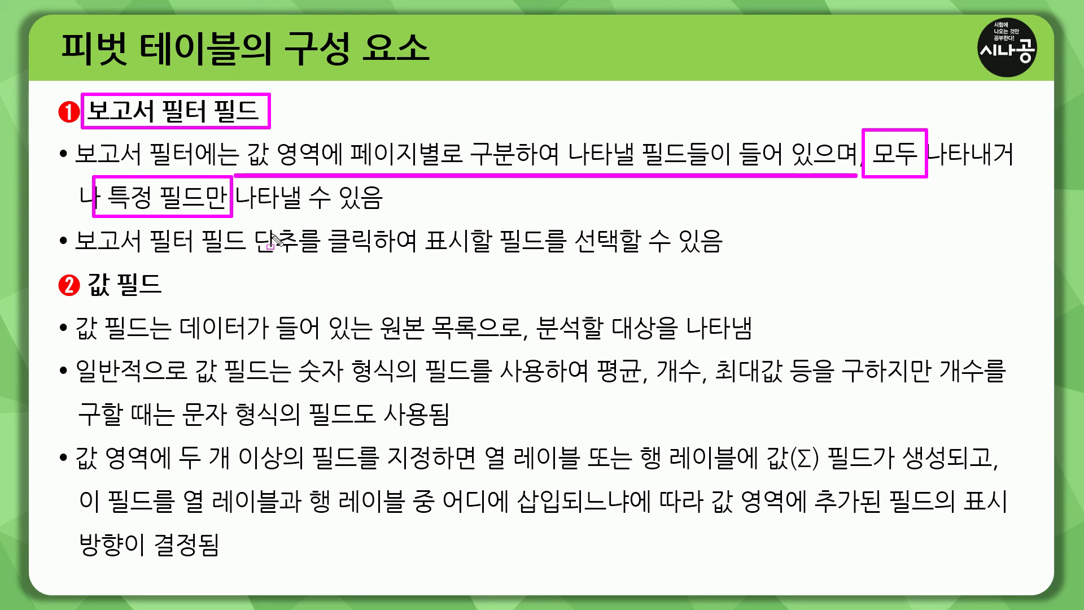
{"action": "mouse_move", "coordinate": [82, 265]}
{"action": "left_mouse_down"}
{"action": "mouse_move", "coordinate": [107, 297]}
{"action": "mouse_move", "coordinate": [180, 299]}
{"action": "left_mouse_up"}
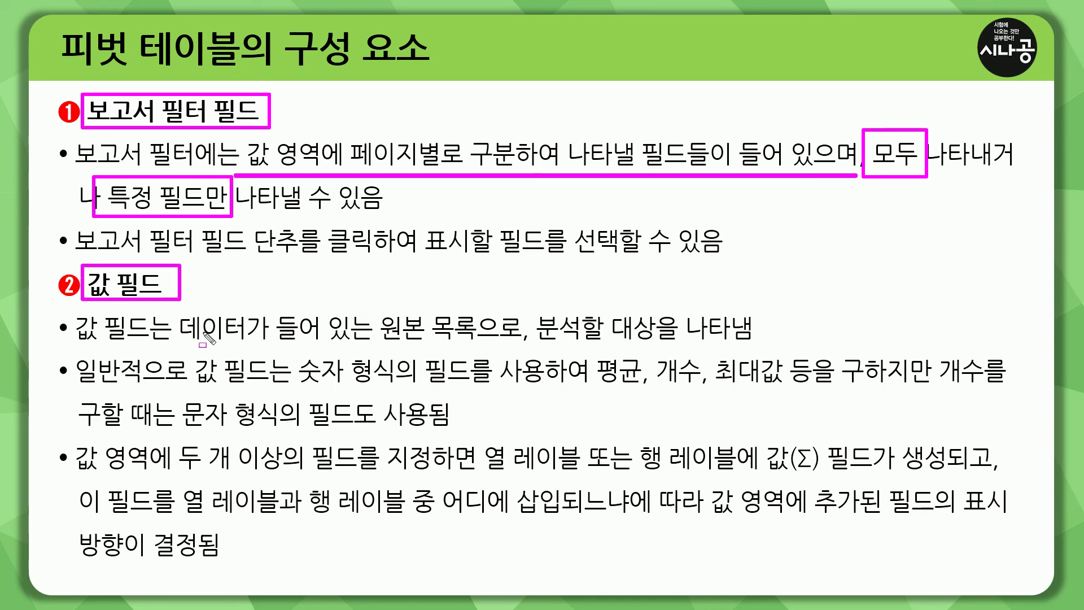